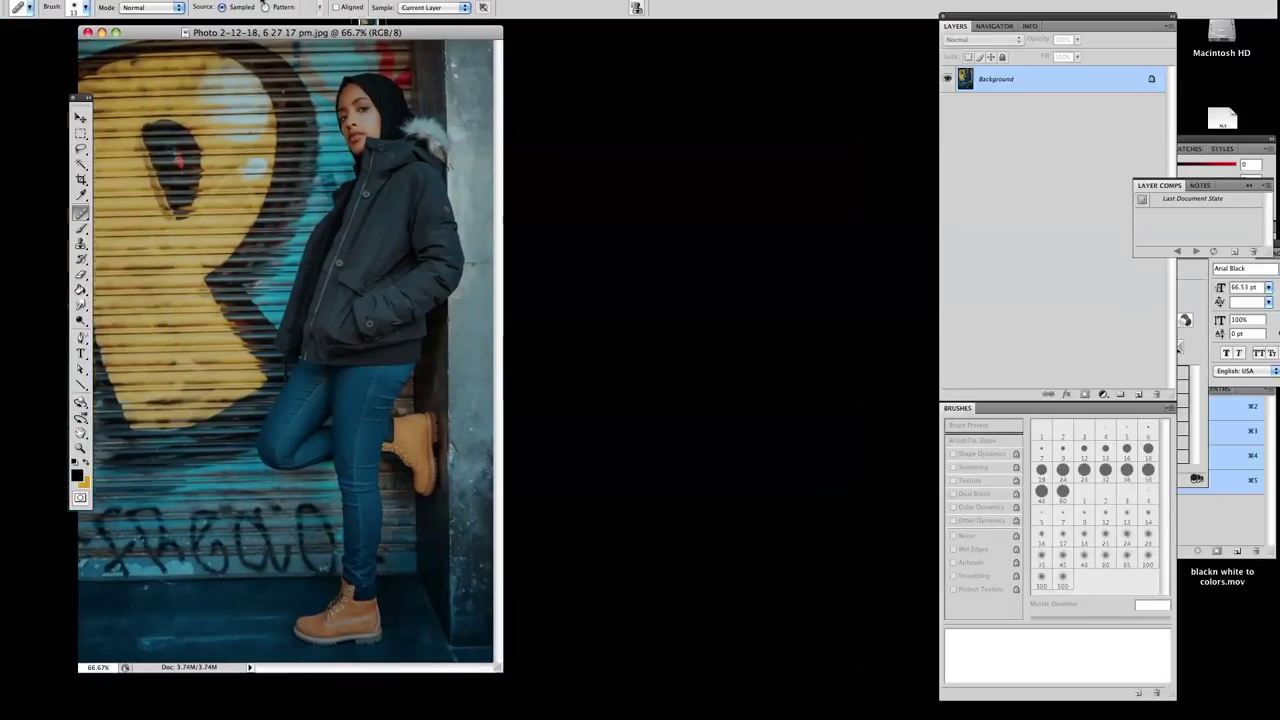
# Step: Create a new document from the copied street photo and convert it to Grayscale
pyautogui.hotkey('ctrl', 'n')
pyautogui.press('Return')
pyautogui.hotkey('ctrl', 'v')
pyautogui.click(634, 180)
# Step: Copy the grayscale image onto the colour photo as Layer 1 and close Untitled-1
pyautogui.hotkey('ctrl', 'a')
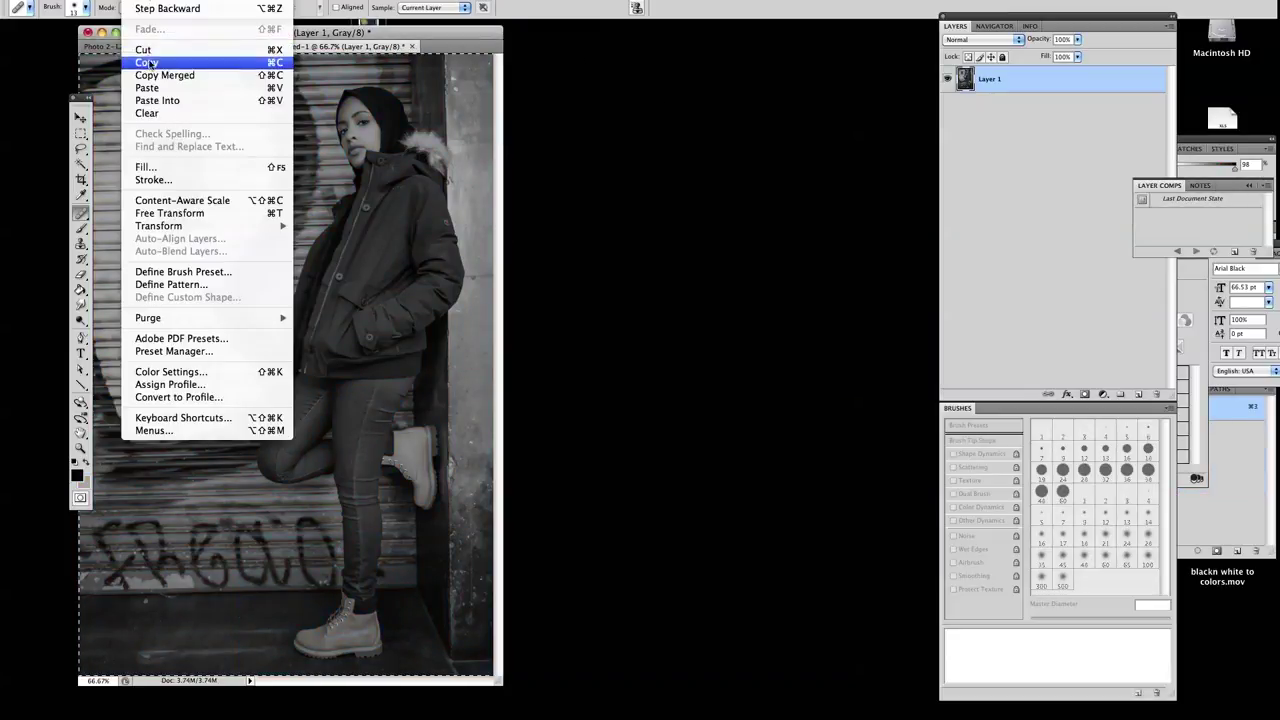
pyautogui.click(129, 74)
pyautogui.click(180, 46)
pyautogui.hotkey('ctrl', 'v')
pyautogui.click(446, 46)
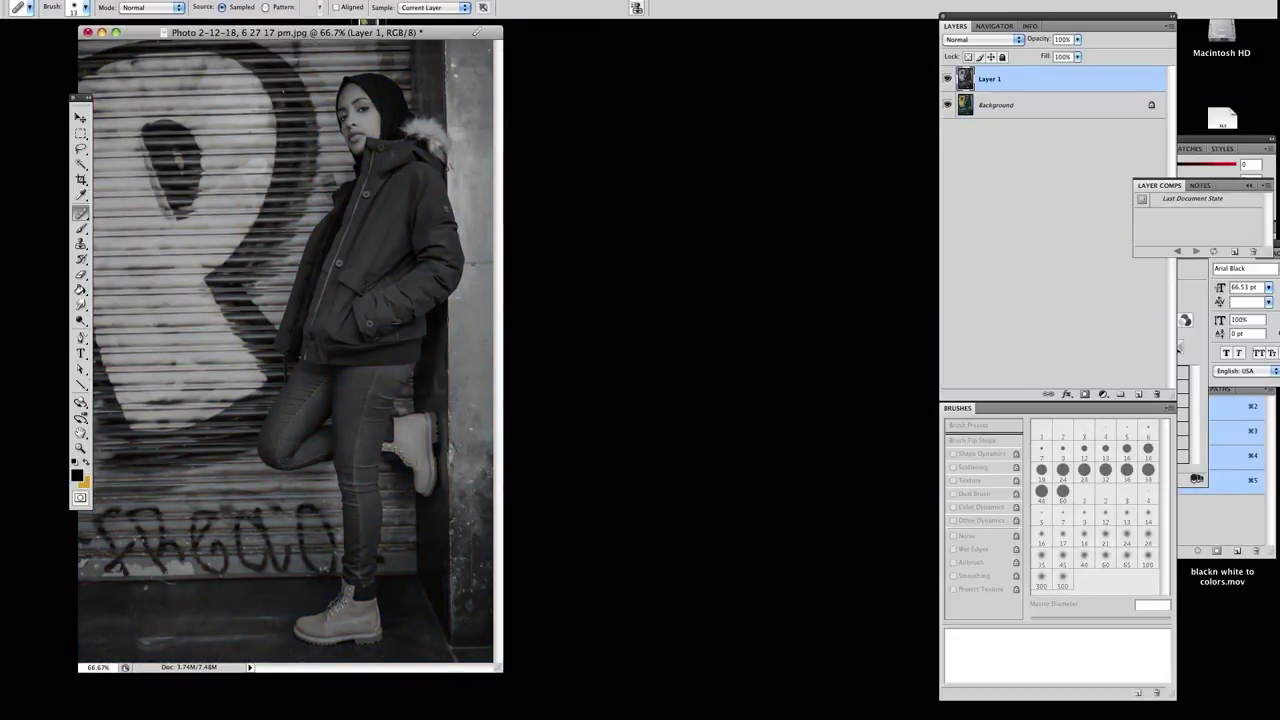
# Step: Zoom to the woman's face and erase Layer 1 there with a small Shape Dynamics eraser
pyautogui.press('l')
pyautogui.press('z')
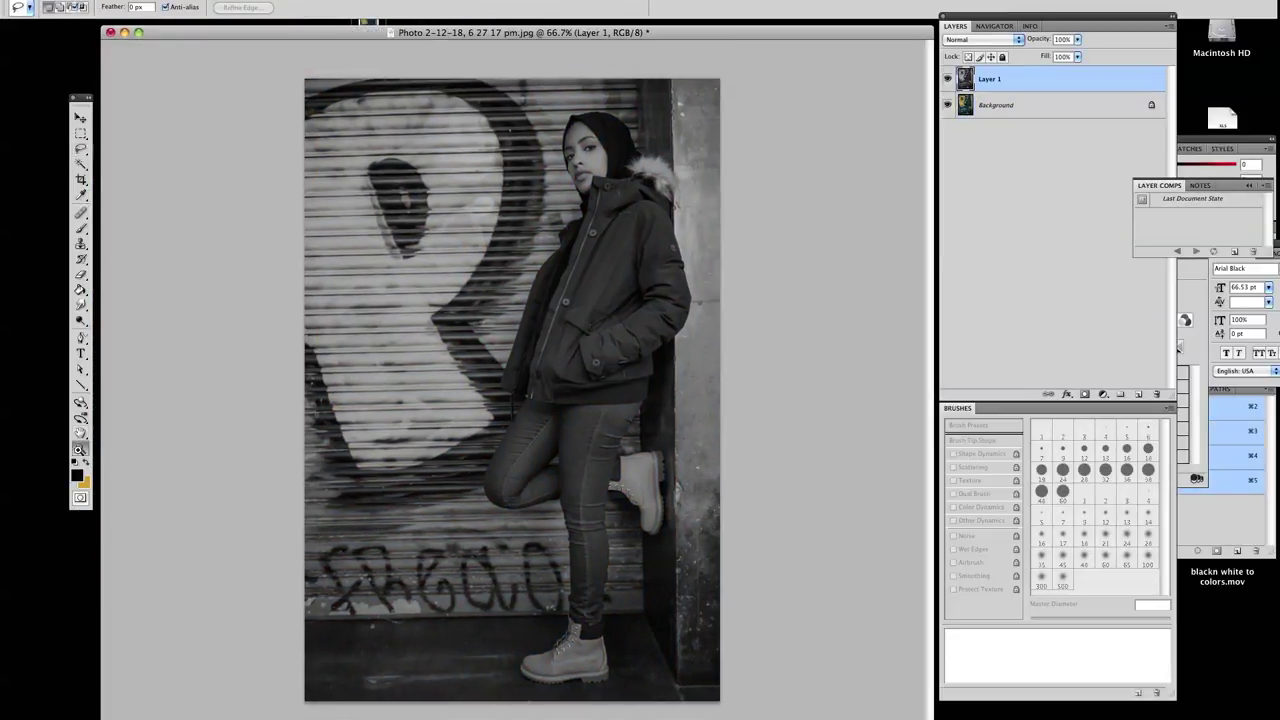
pyautogui.moveTo(532, 206); pyautogui.dragTo(753, 120)
pyautogui.press('j')
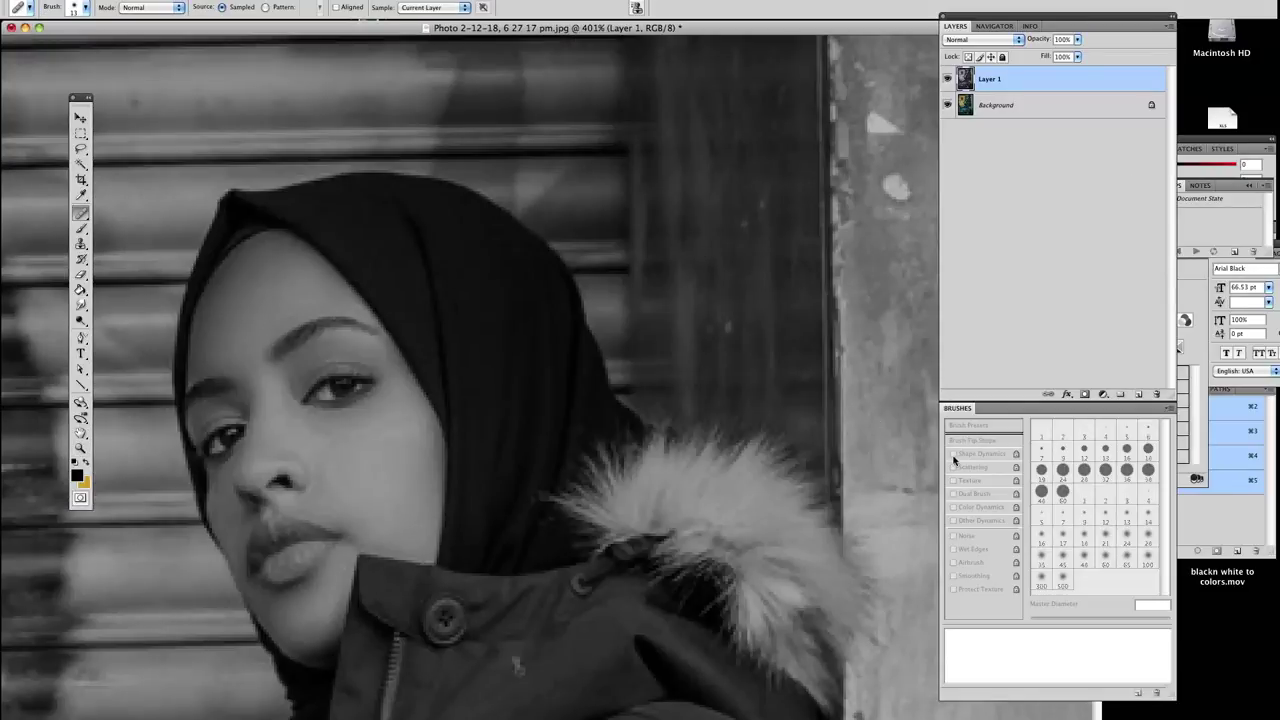
pyautogui.click(227, 237)
pyautogui.press('Return')
pyautogui.click(230, 266)
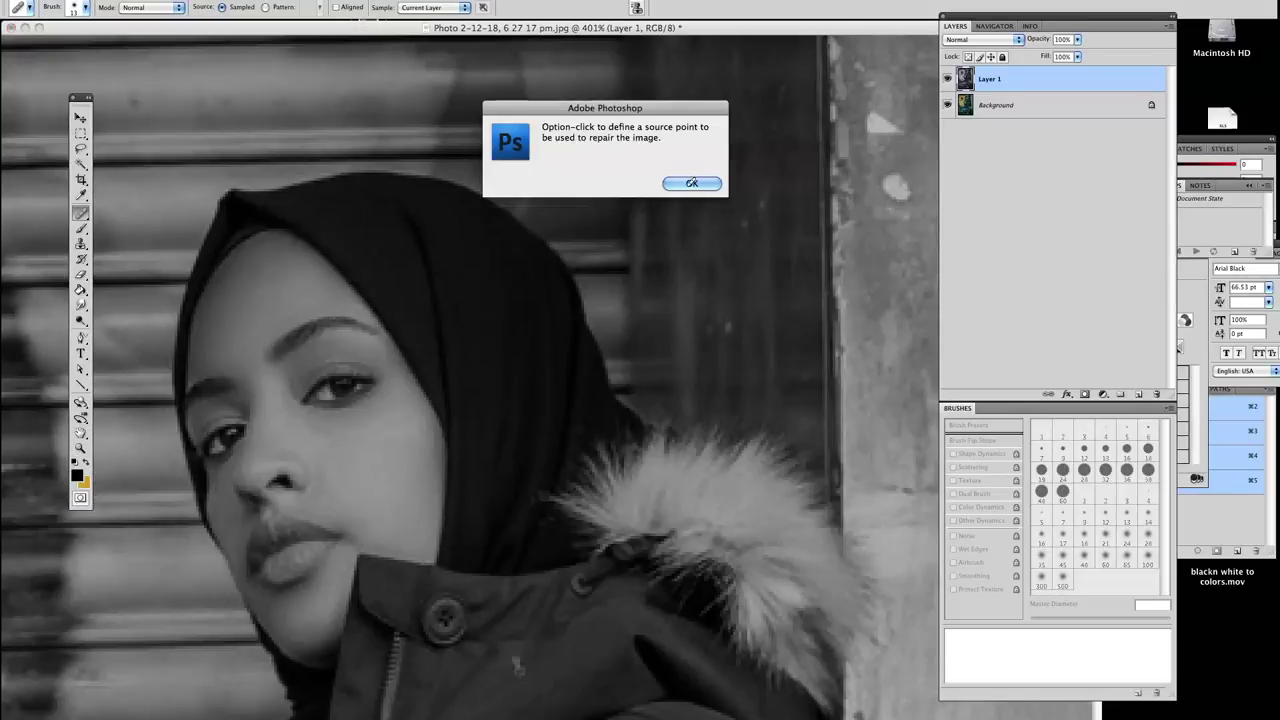
pyautogui.press('Return')
pyautogui.click(81, 273)
pyautogui.click(953, 453)
pyautogui.click(1063, 512)
pyautogui.moveTo(200, 375); pyautogui.dragTo(248, 232)
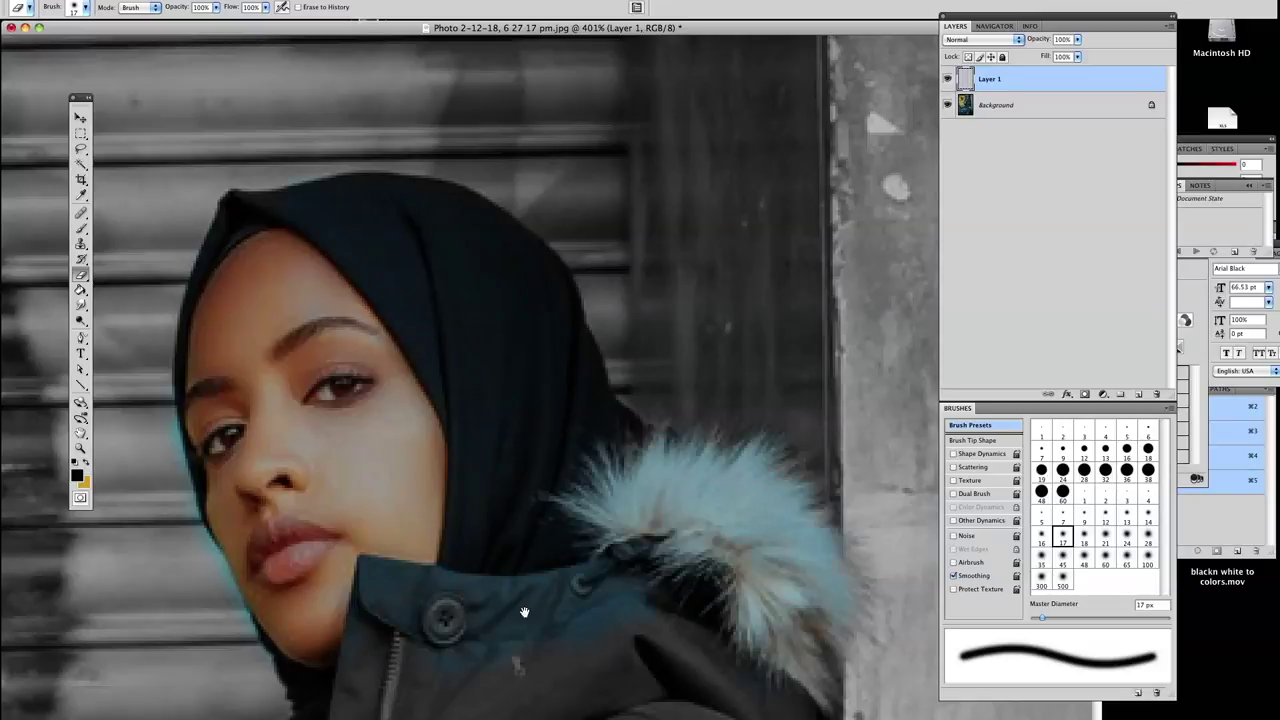
# Step: Lasso the jacket and bent leg and delete the grey layer over them
pyautogui.moveTo(524, 612); pyautogui.dragTo(494, 290)
pyautogui.moveTo(397, 535); pyautogui.dragTo(381, 509)
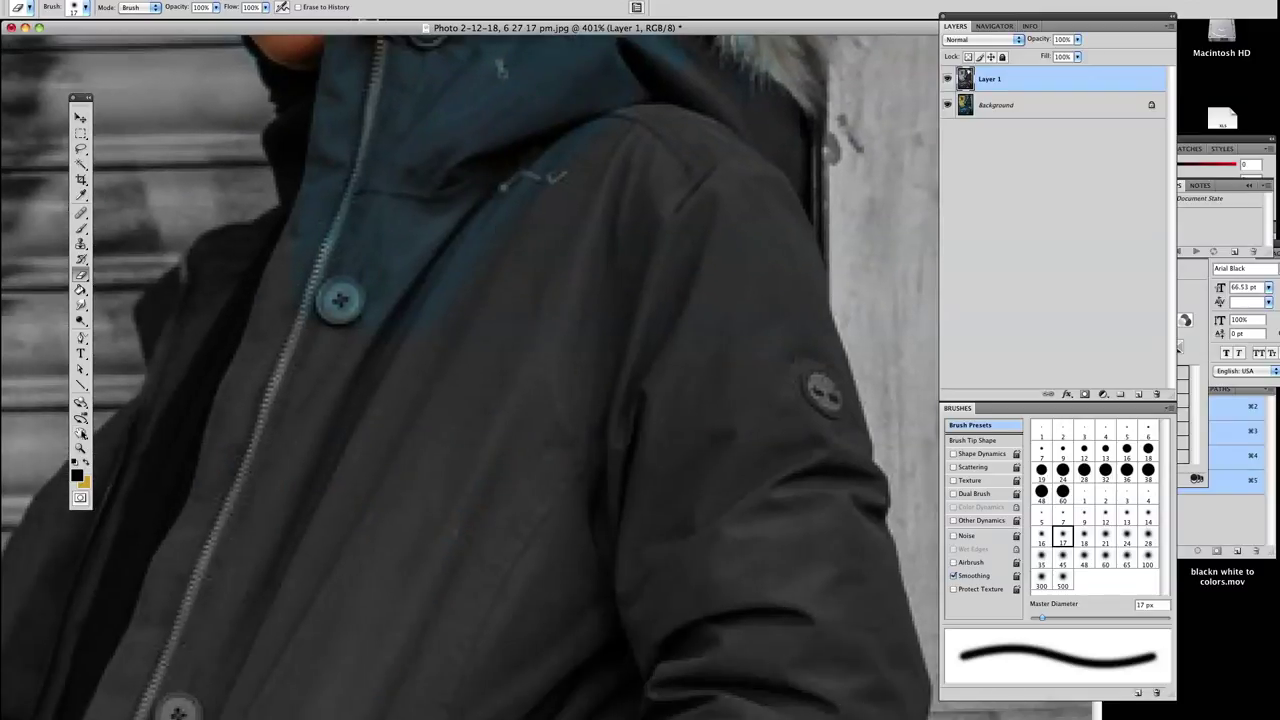
pyautogui.press('l')
pyautogui.press('super+0')
pyautogui.moveTo(326, 200)
pyautogui.mouseDown()
pyautogui.moveTo(364, 440)
pyautogui.moveTo(400, 194)
pyautogui.mouseUp()
pyautogui.press('Delete')
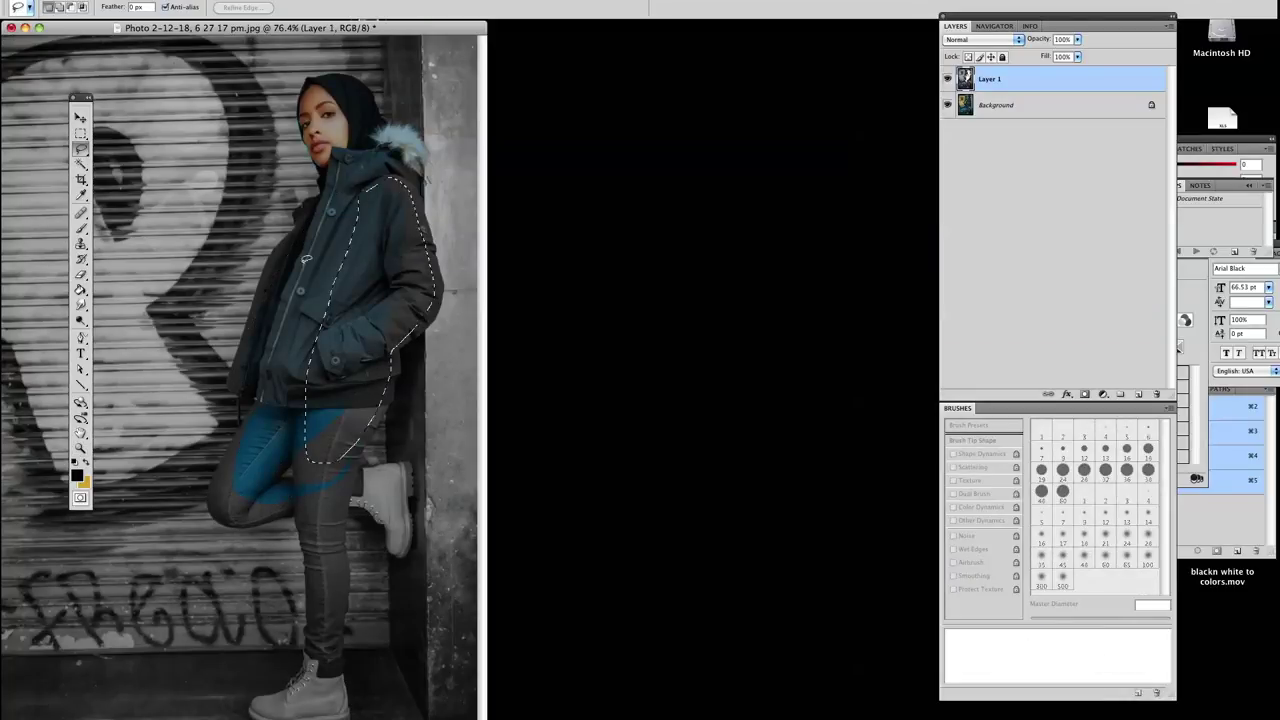
# Step: Lasso the standing leg, boots and bent thigh, deleting the grey layer to show blue jeans
pyautogui.moveTo(304, 490); pyautogui.dragTo(316, 598)
pyautogui.moveTo(314, 658); pyautogui.dragTo(346, 538)
pyautogui.press('Delete')
pyautogui.moveTo(256, 424); pyautogui.dragTo(302, 455)
pyautogui.press('Delete')
# Step: Zoom in on the jeans with the Eraser brush to clean up their edges on Layer 1
pyautogui.press('b')
pyautogui.scroll(5, 341, 500)
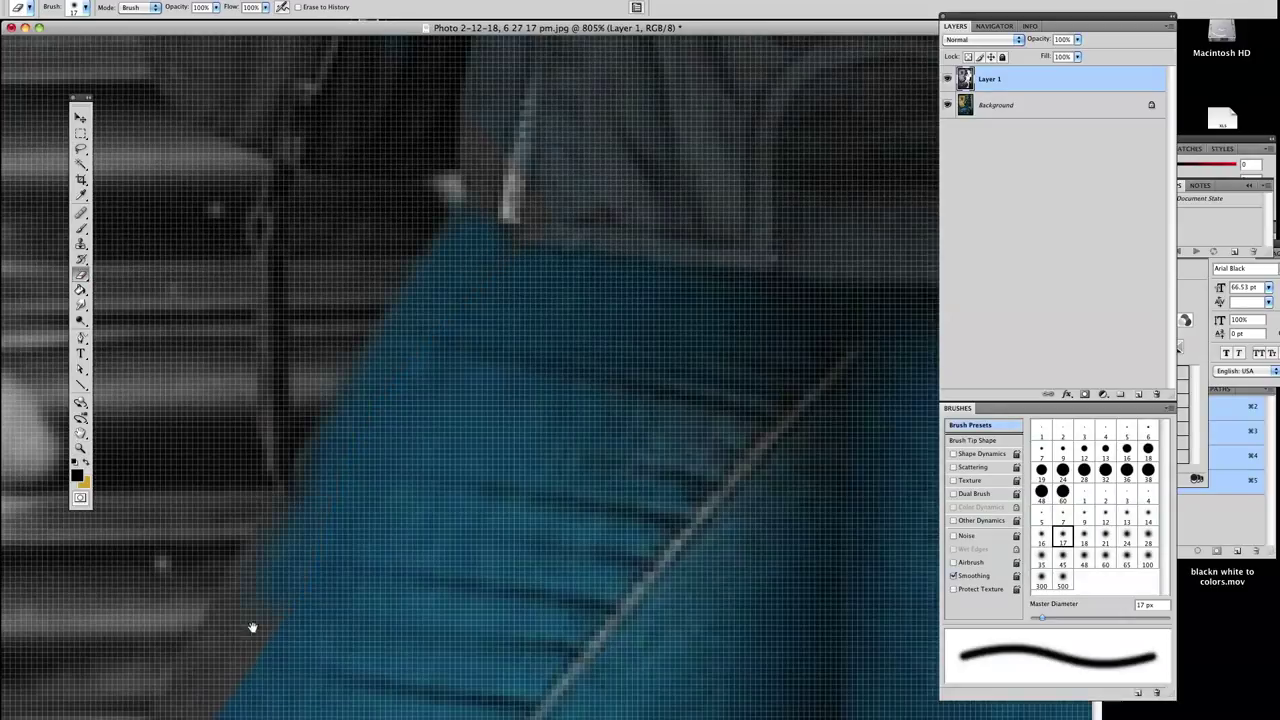
pyautogui.press('z')
pyautogui.keyDown('alt'); pyautogui.click(643, 500); pyautogui.keyUp('alt')
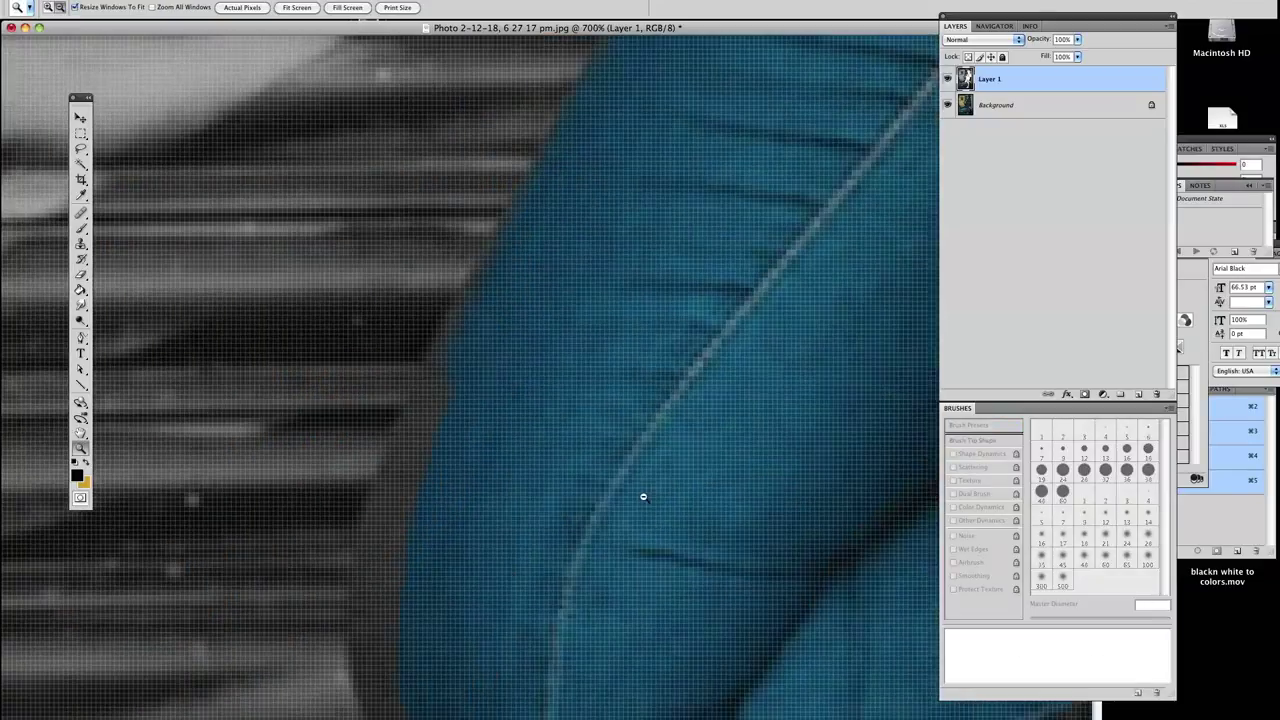
pyautogui.keyDown('alt'); pyautogui.click(271, 299); pyautogui.keyUp('alt')
pyautogui.press('b')
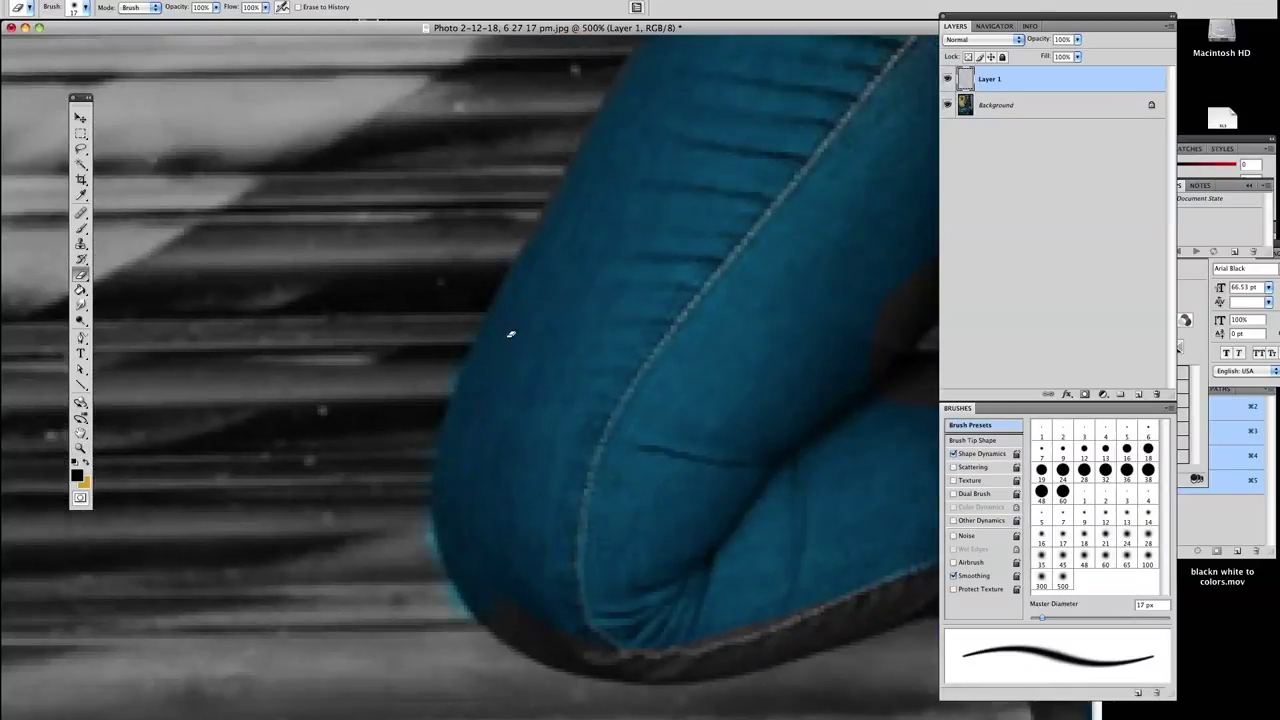
pyautogui.moveTo(679, 644); pyautogui.dragTo(300, 563)
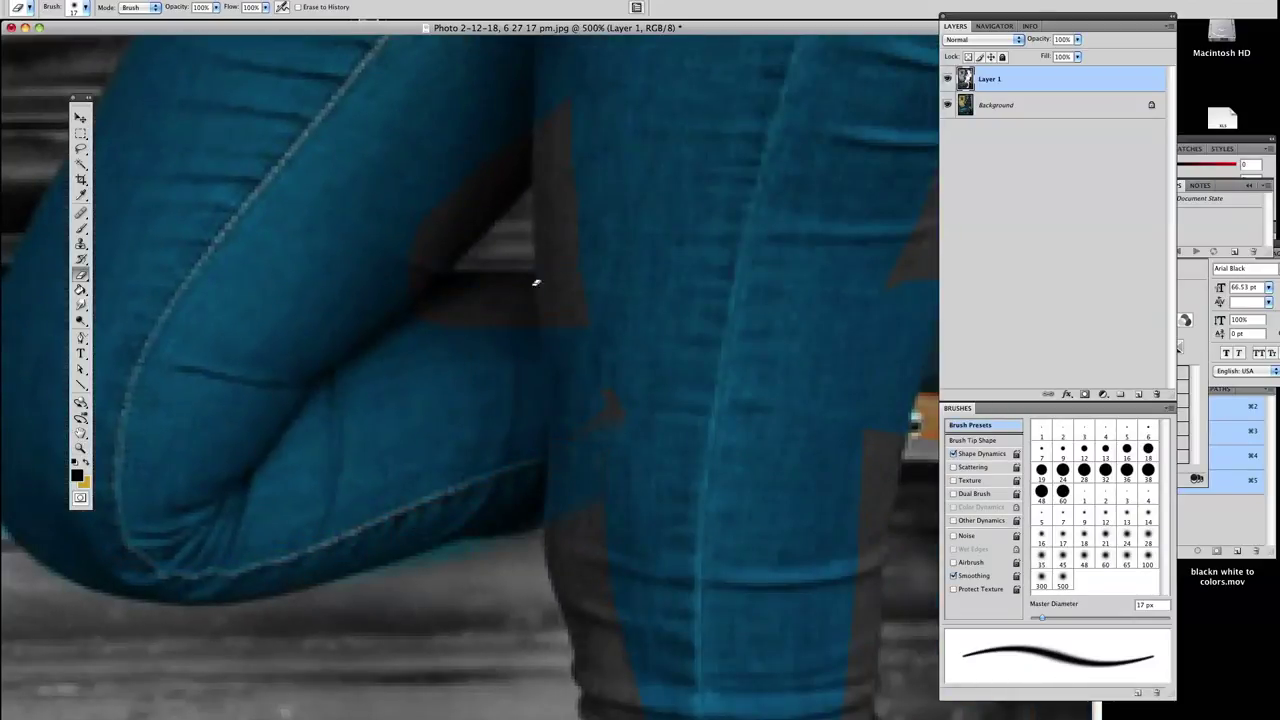
pyautogui.moveTo(593, 607); pyautogui.dragTo(389, 243)
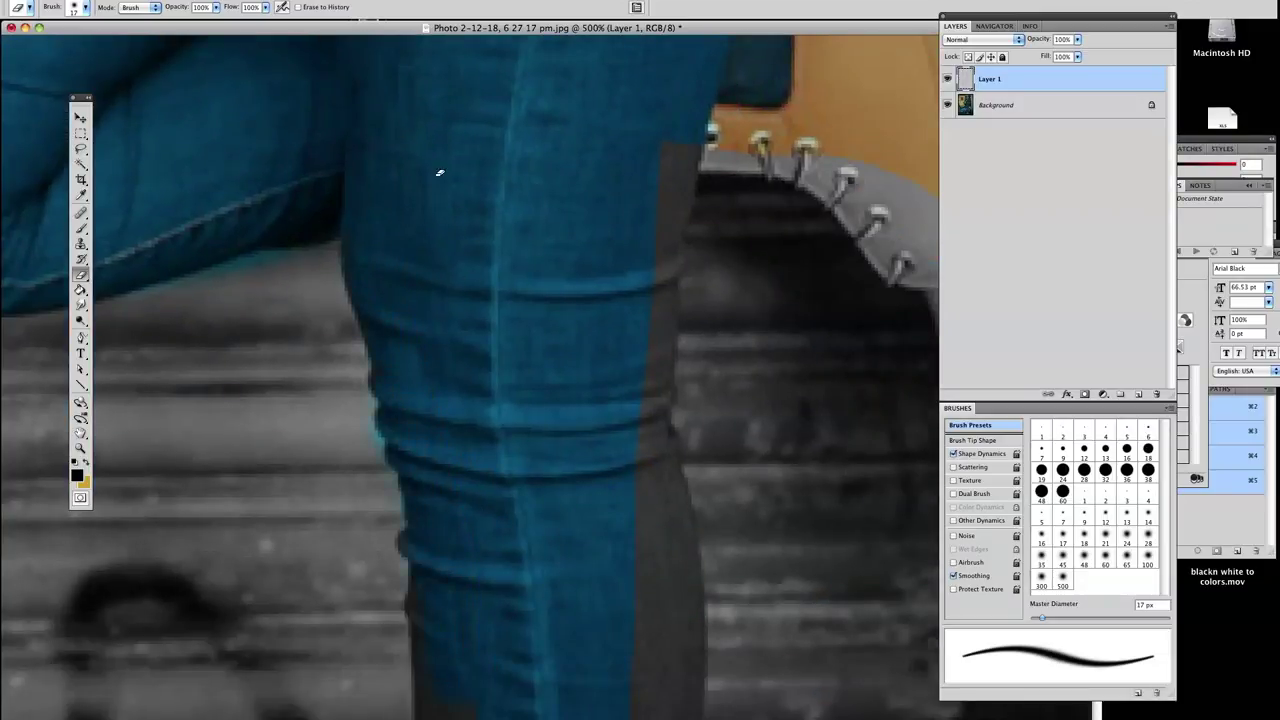
pyautogui.scroll(-5, 400, 180)
# Step: Erase Layer 1 along the boot sole, left side and raised boot's top edge to show tan
pyautogui.moveTo(379, 547); pyautogui.dragTo(400, 194)
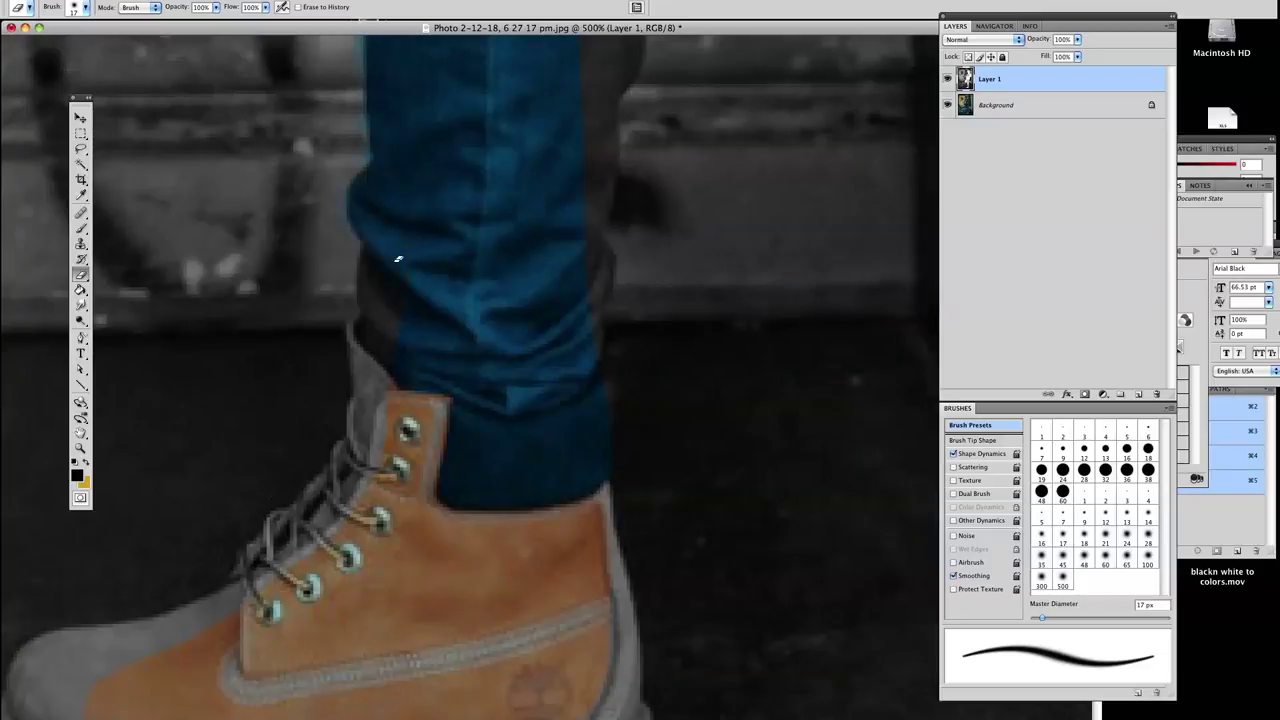
pyautogui.scroll(-3, 385, 488)
pyautogui.hscroll(-4, 385, 488)
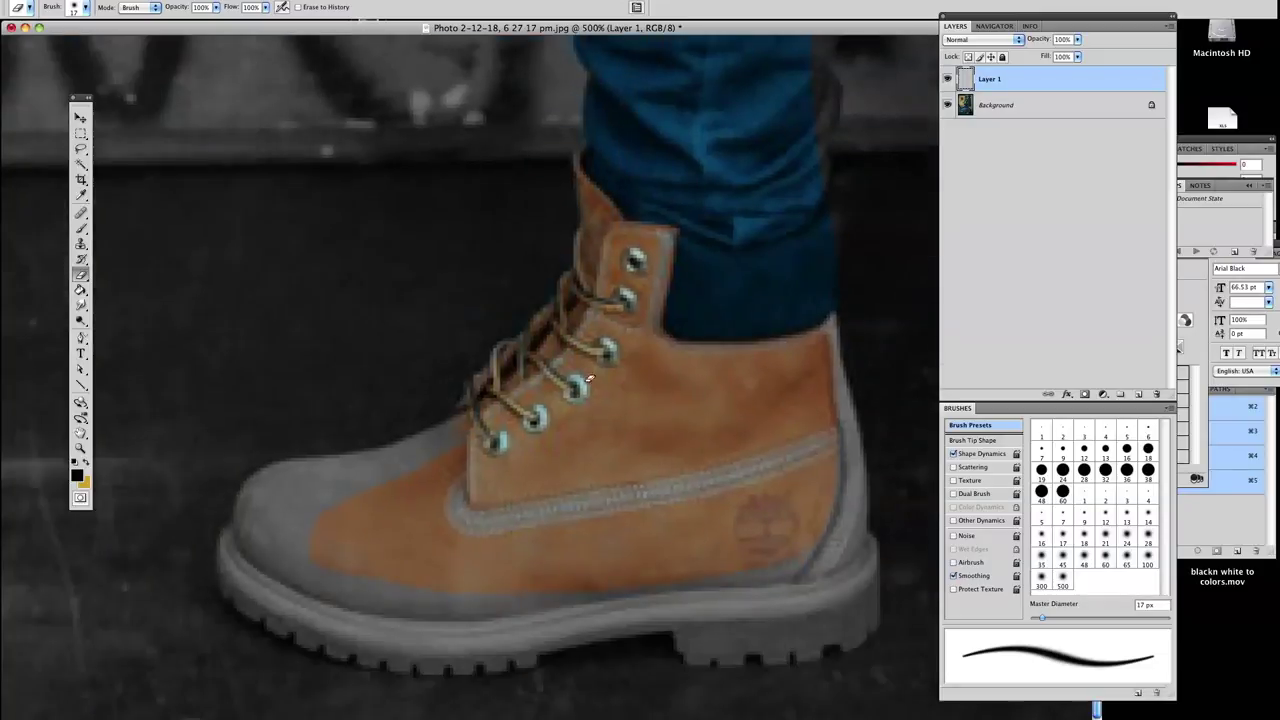
pyautogui.click(393, 605)
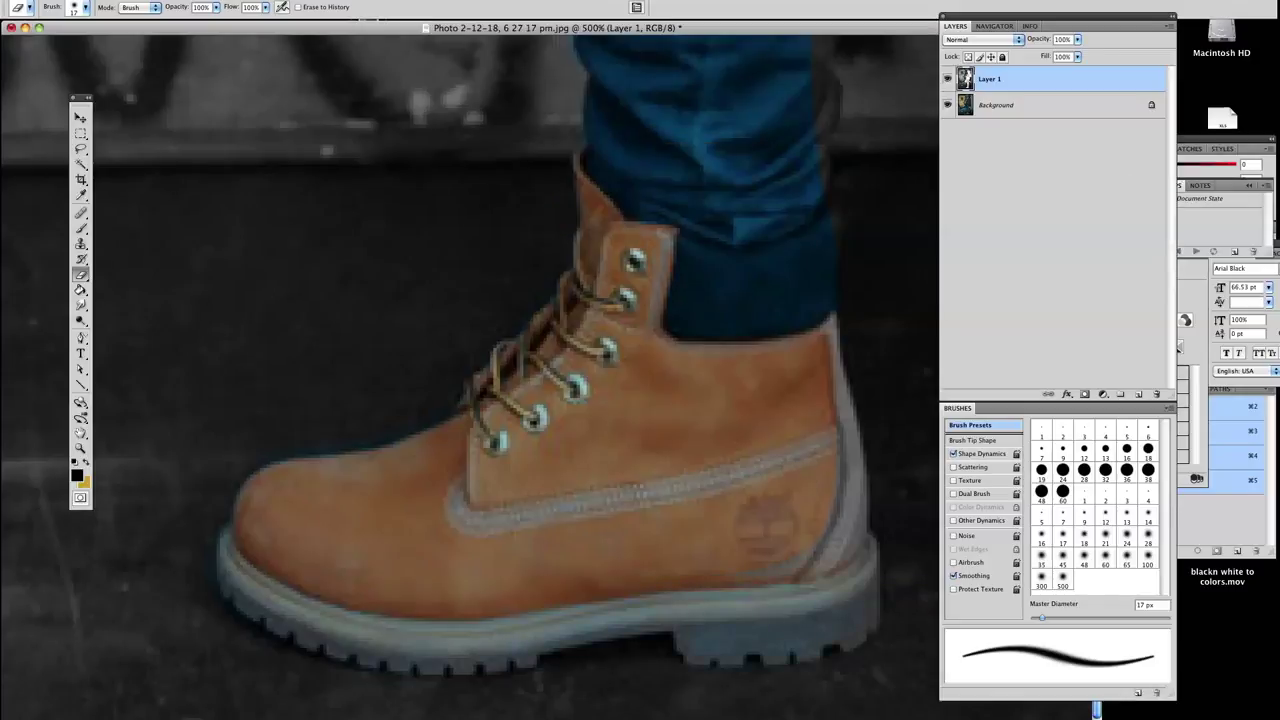
pyautogui.scroll(3, 432, 360)
pyautogui.hscroll(4, 432, 360)
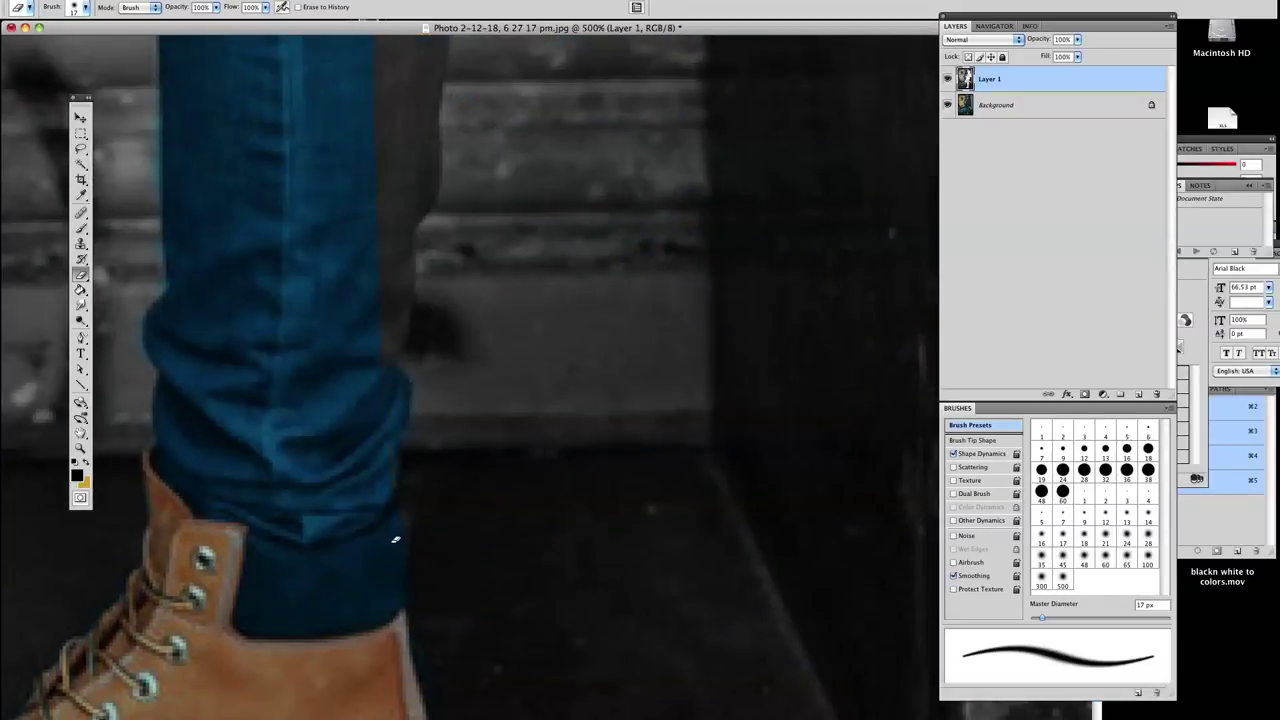
pyautogui.moveTo(376, 213); pyautogui.dragTo(394, 294)
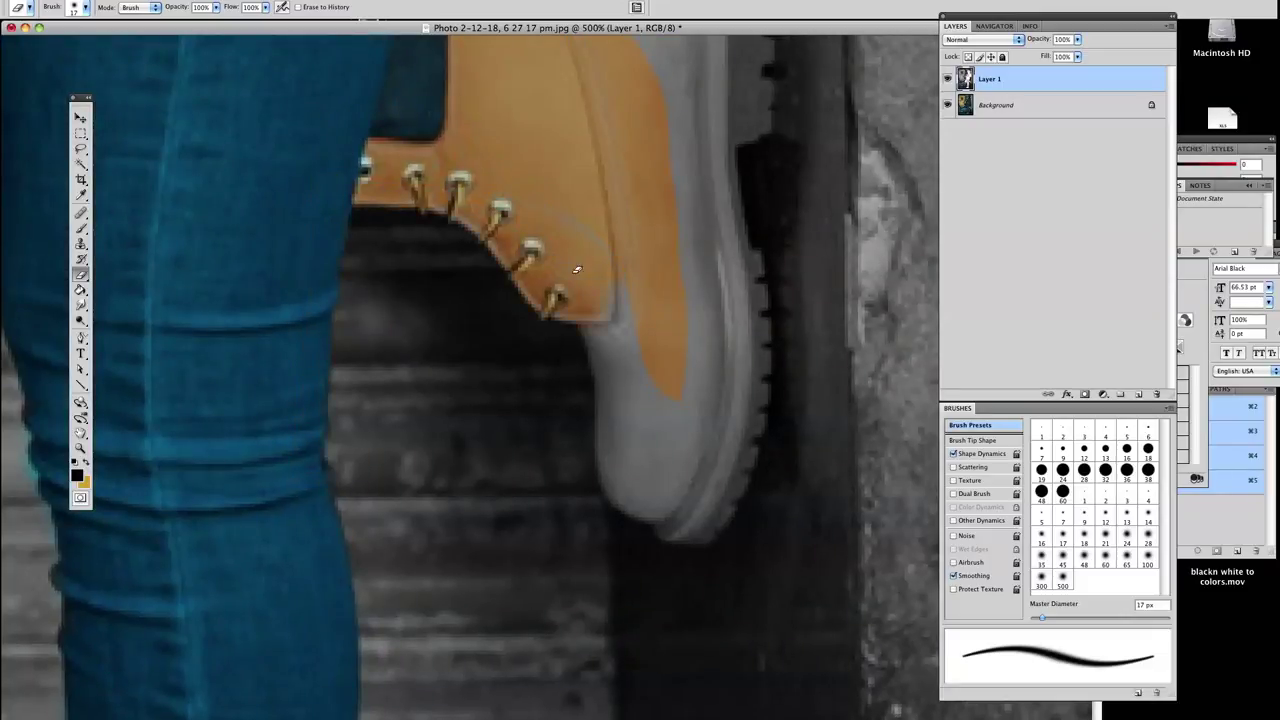
pyautogui.moveTo(576, 270); pyautogui.dragTo(635, 403)
pyautogui.scroll(5, 607, 479)
pyautogui.moveTo(699, 250); pyautogui.dragTo(437, 262)
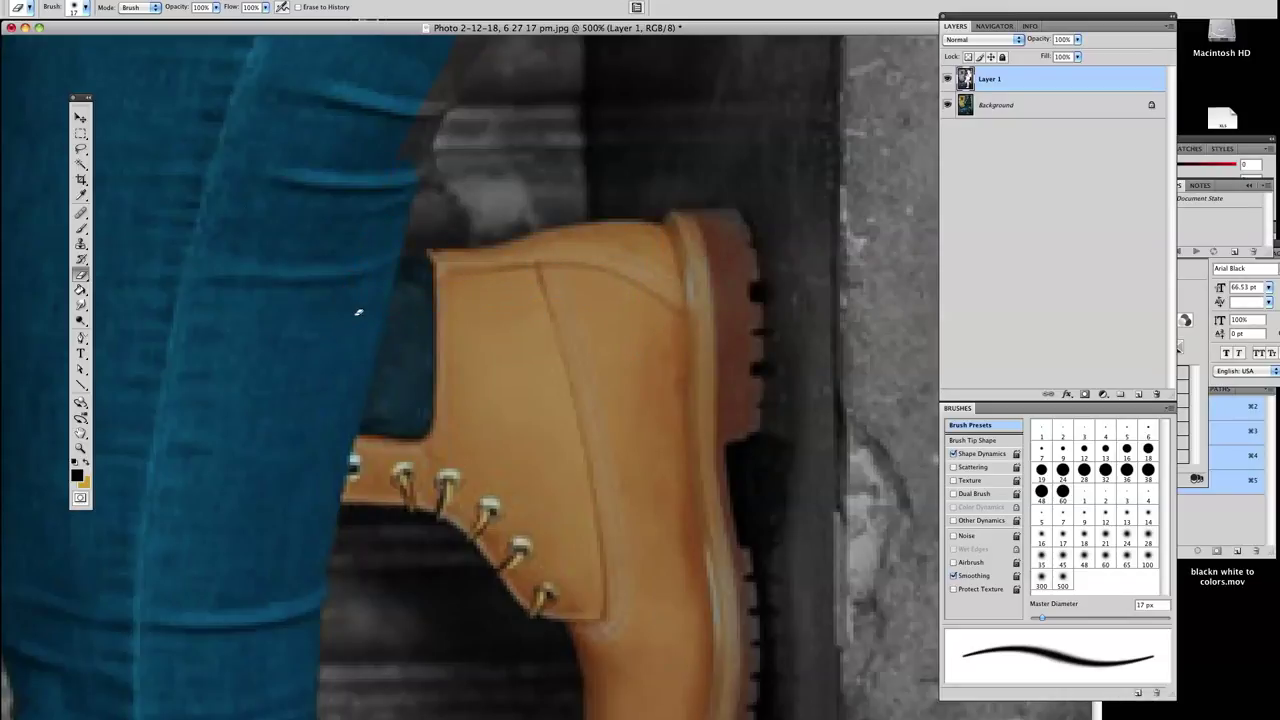
pyautogui.scroll(5, 358, 313)
pyautogui.scroll(9, 337, 209)
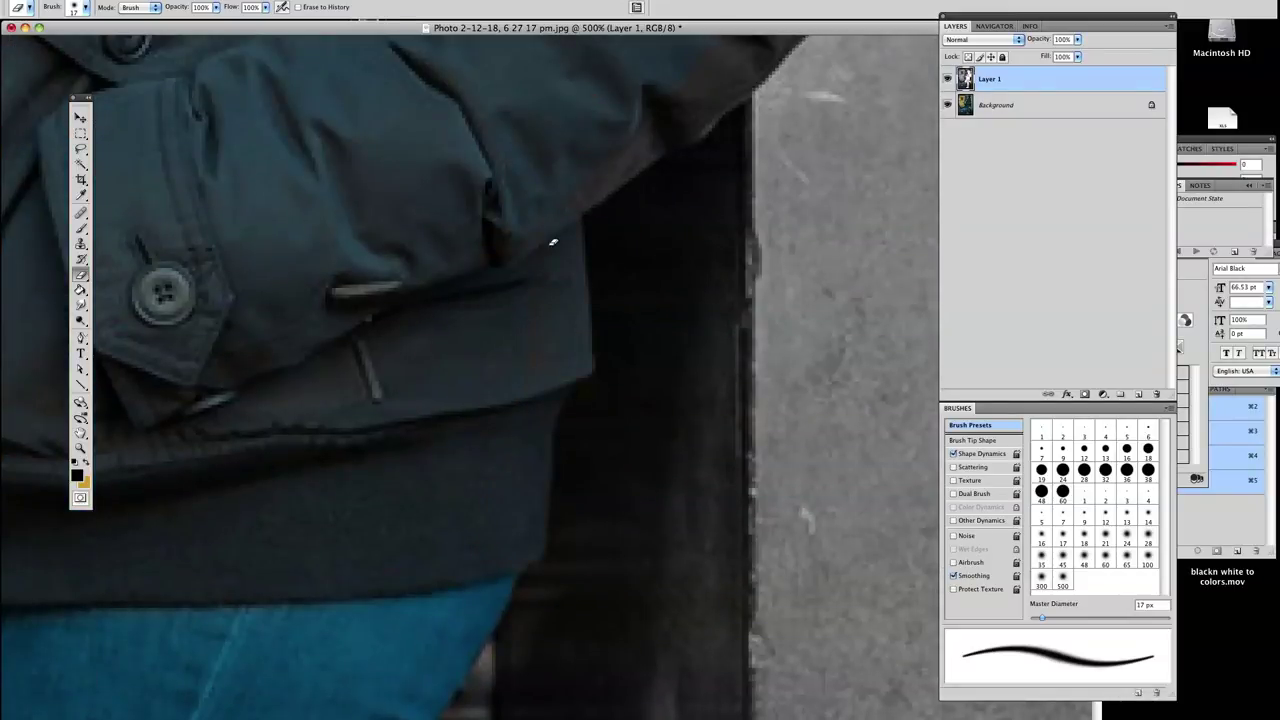
pyautogui.scroll(3, 553, 242)
pyautogui.scroll(2, 214, 374)
pyautogui.scroll(3, 843, 106)
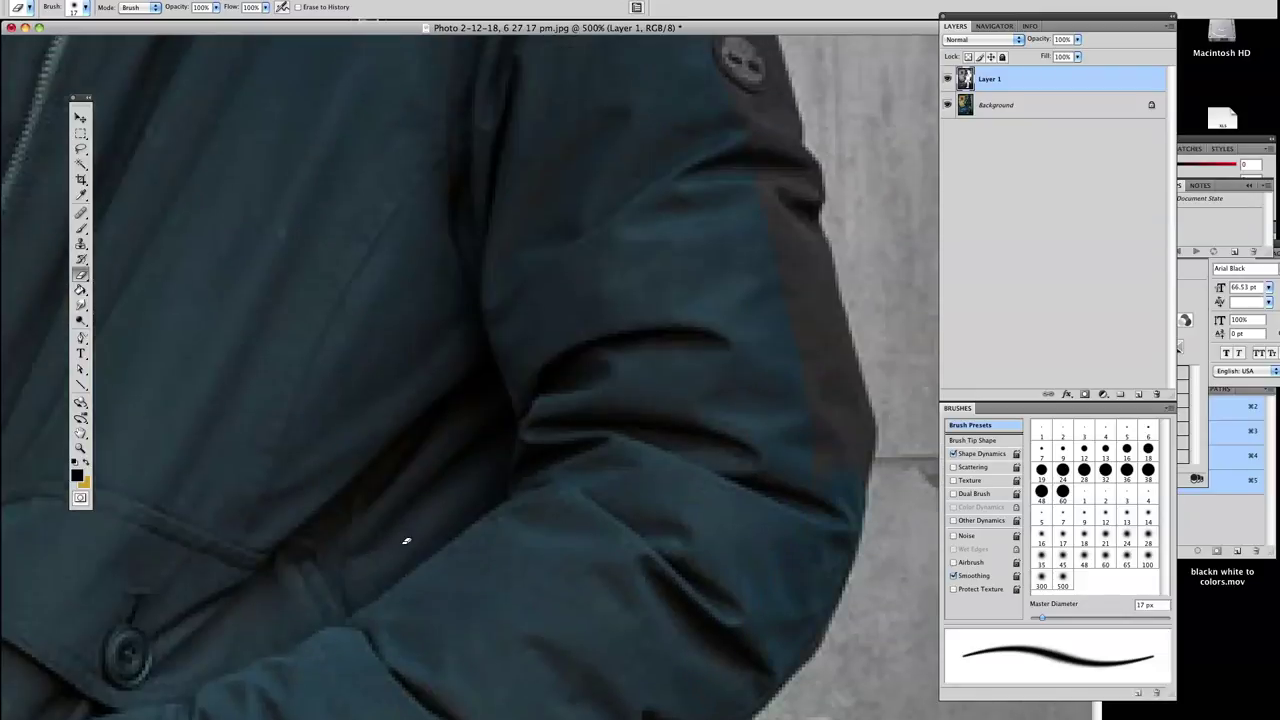
pyautogui.scroll(4, 781, 358)
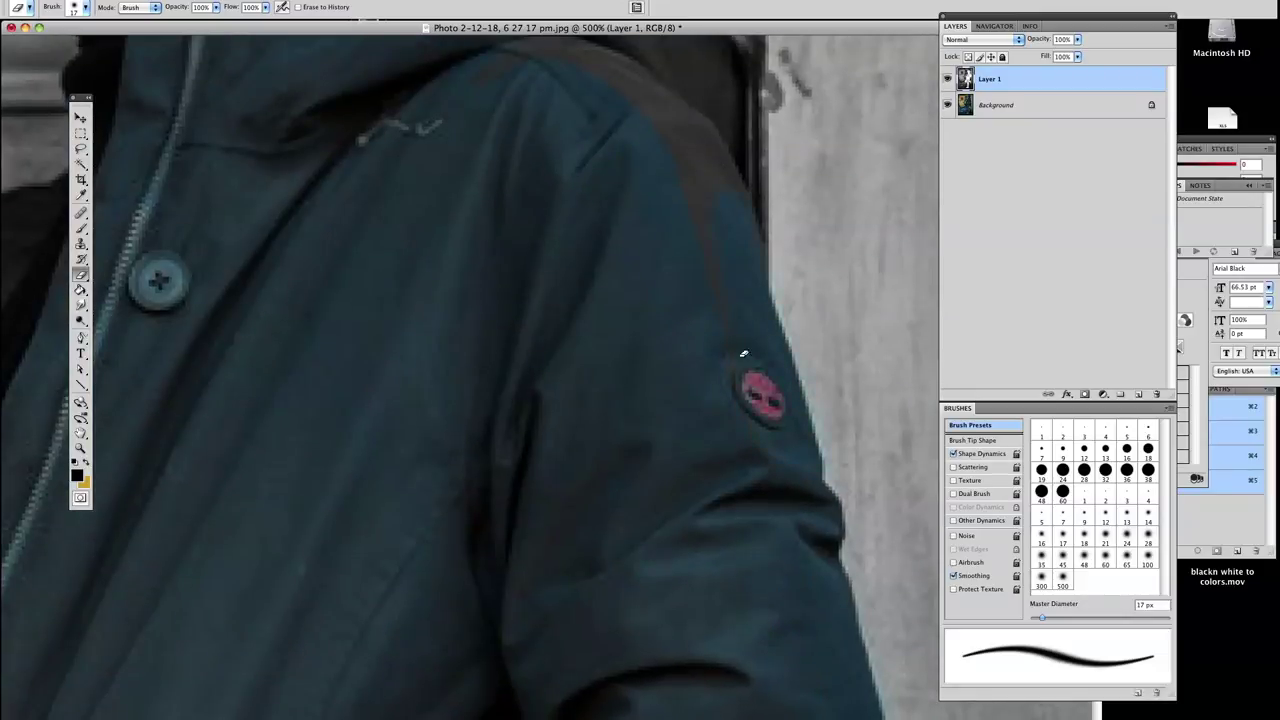
pyautogui.scroll(1, 726, 282)
pyautogui.scroll(3, 712, 354)
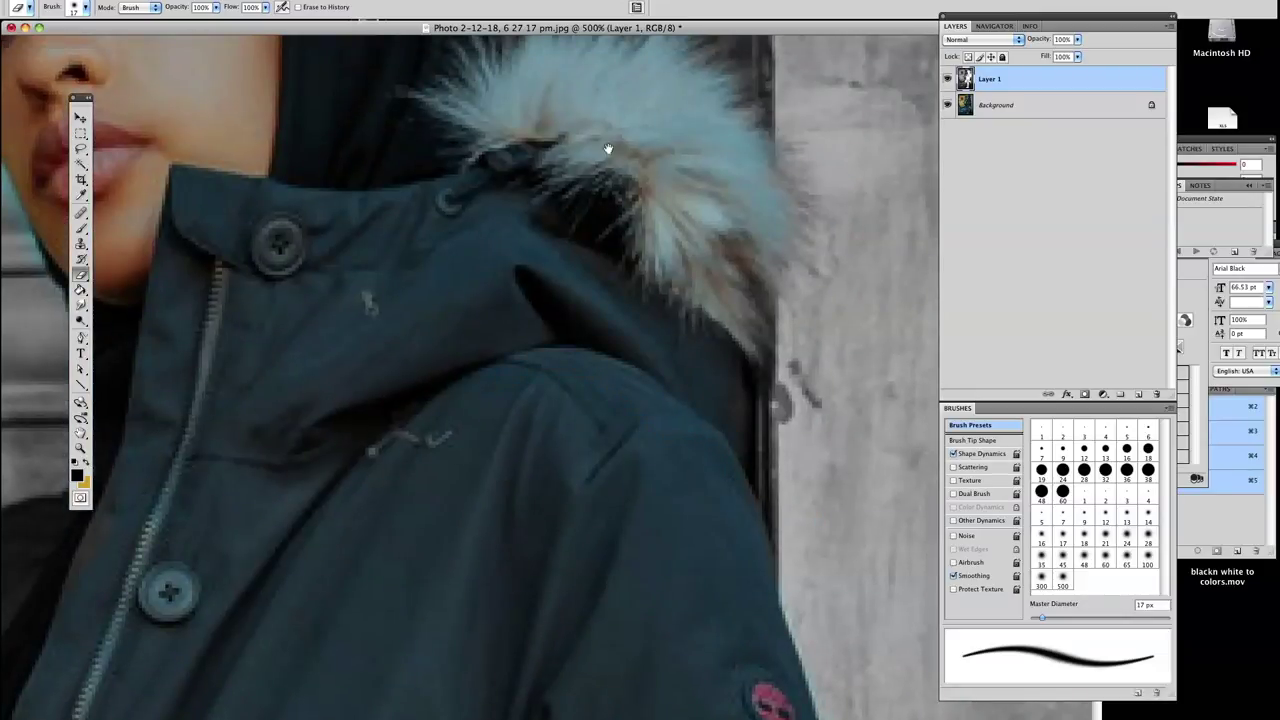
pyautogui.scroll(-4, 653, 258)
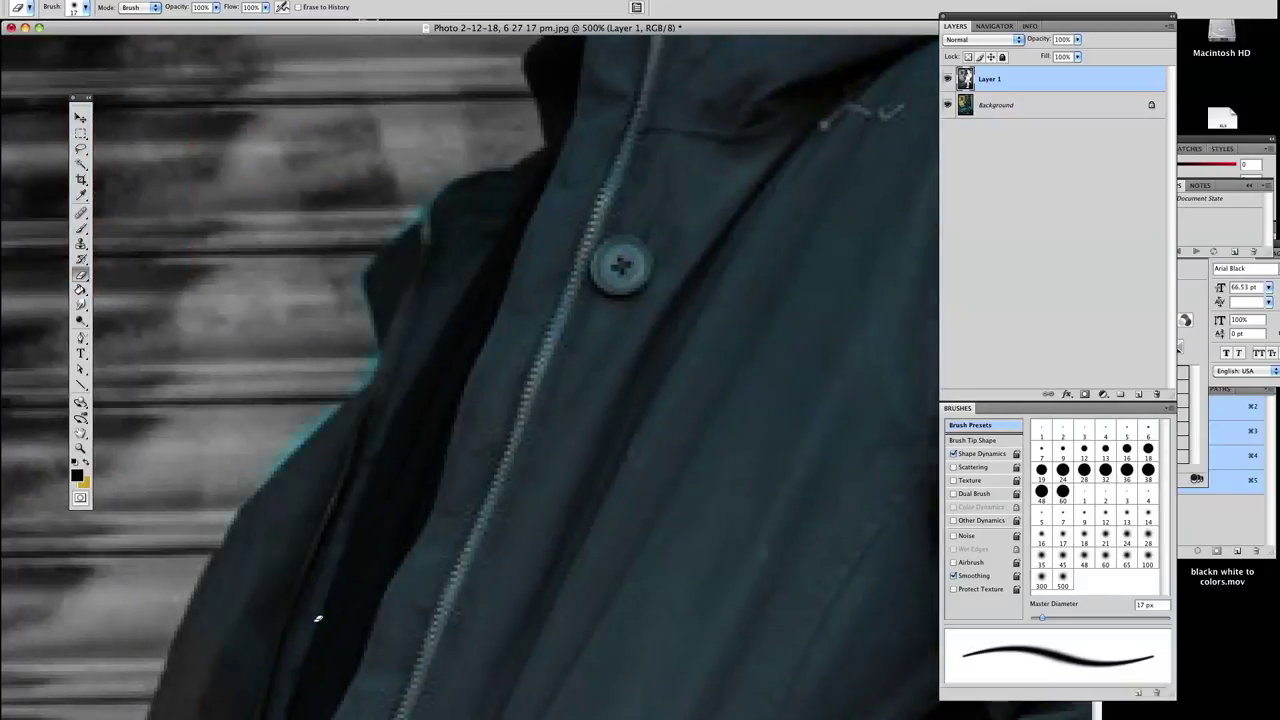
pyautogui.scroll(1, 391, 411)
pyautogui.scroll(-4, 376, 527)
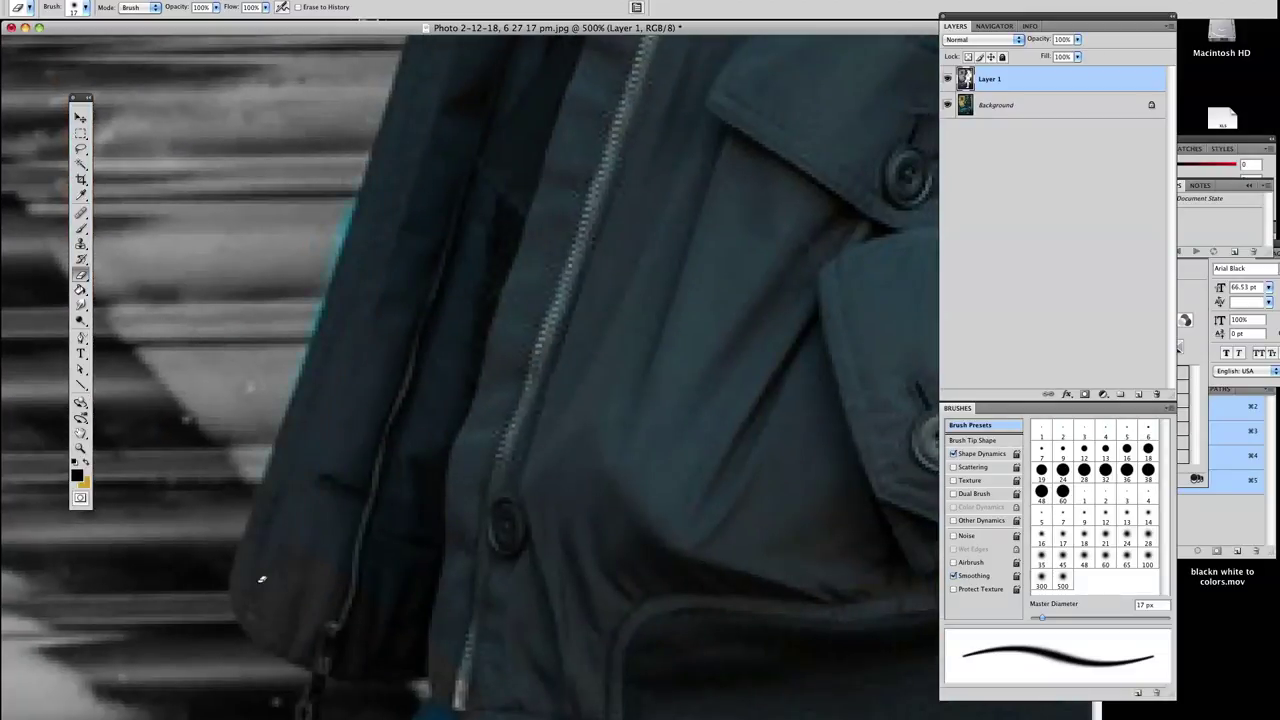
pyautogui.scroll(-5, 484, 614)
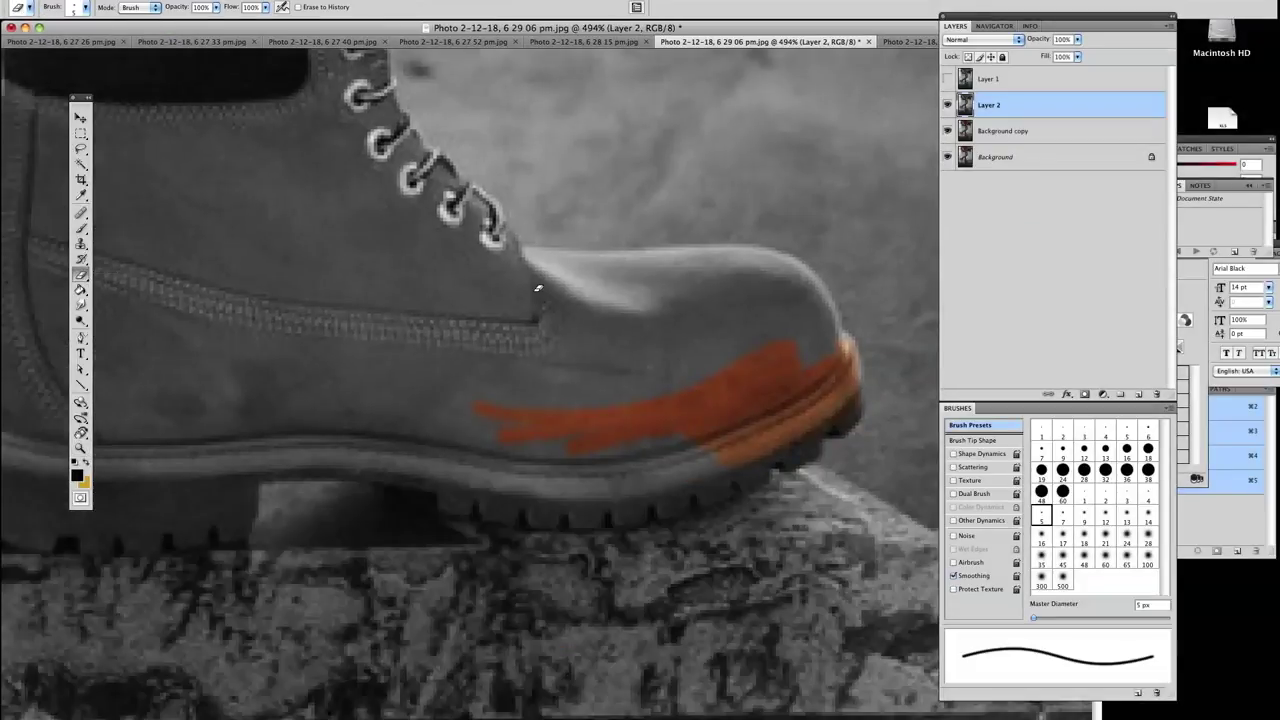
# Step: Paint the right boot's toe, sole and side orange on Layer 2 with a 5 px brush
pyautogui.moveTo(637, 243); pyautogui.dragTo(680, 257)
pyautogui.moveTo(815, 286); pyautogui.dragTo(838, 332)
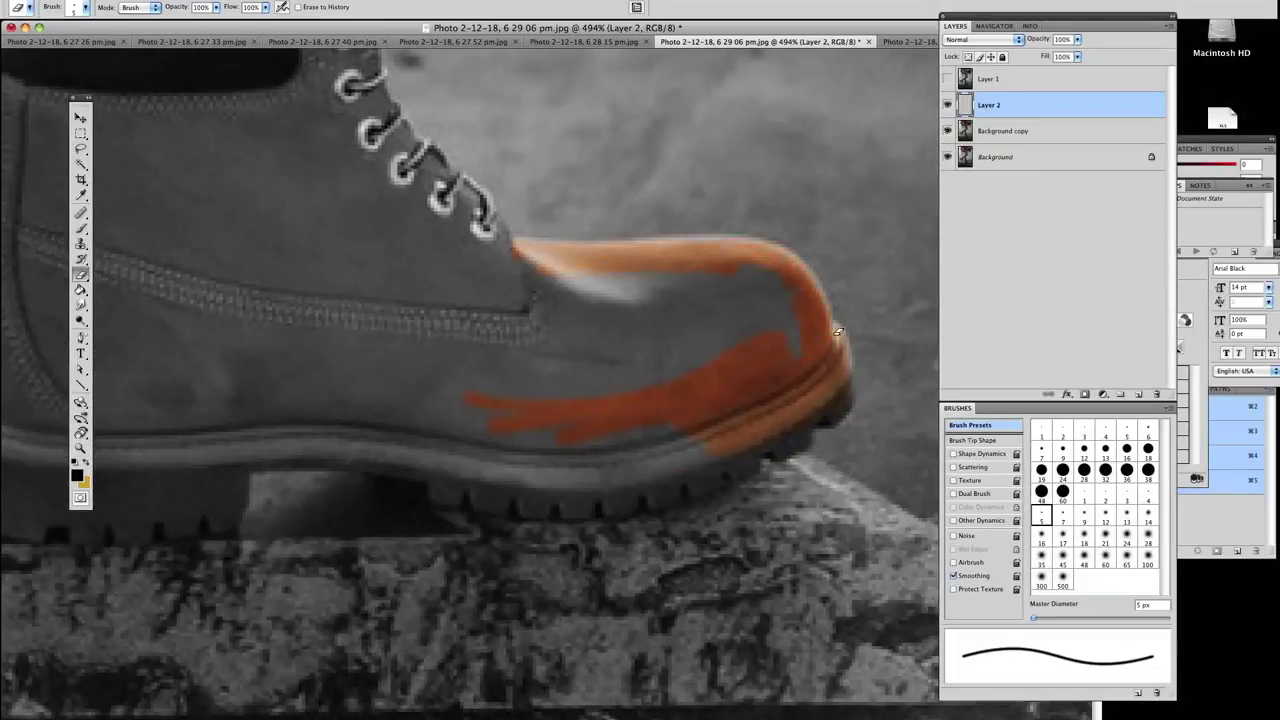
pyautogui.moveTo(746, 470); pyautogui.dragTo(588, 512)
pyautogui.moveTo(654, 293); pyautogui.dragTo(457, 314)
# Step: With a 19 px brush, paint the boot's heel, upper and tongue orange, then fit the photo on screen
pyautogui.click(1041, 469)
pyautogui.moveTo(600, 380)
pyautogui.mouseDown()
pyautogui.moveTo(320, 346)
pyautogui.moveTo(356, 311)
pyautogui.mouseUp()
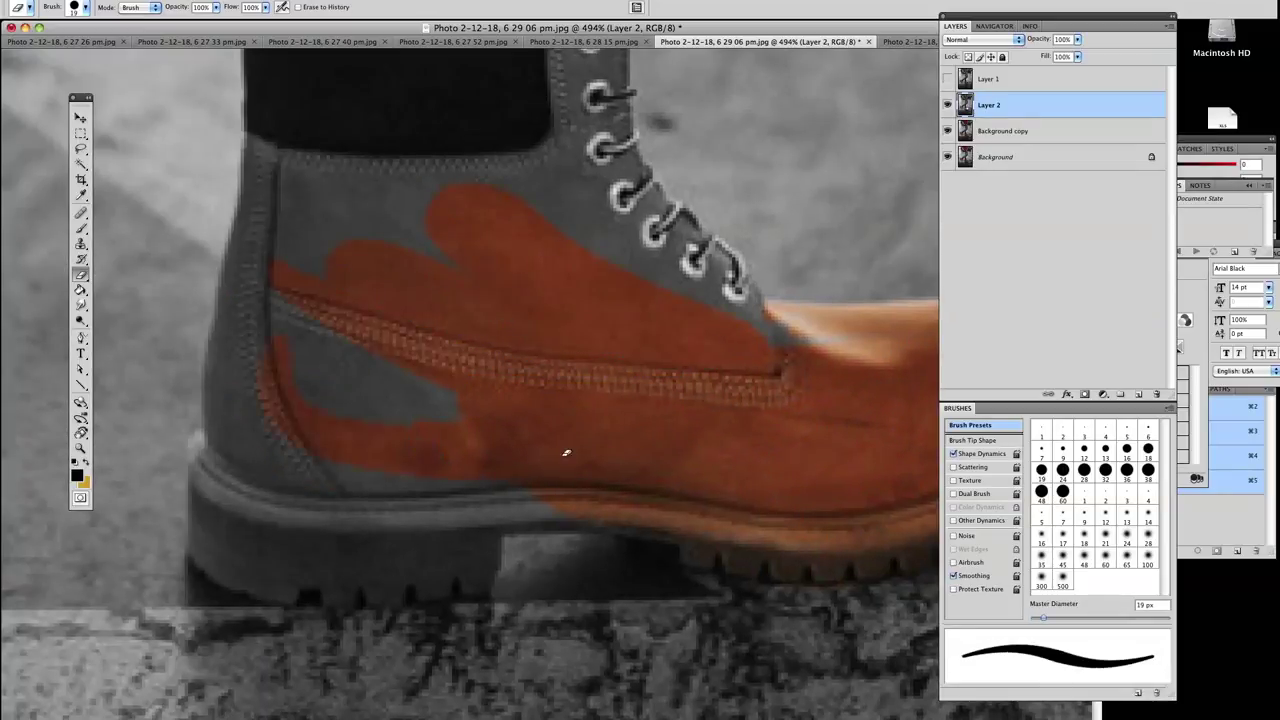
pyautogui.moveTo(462, 528); pyautogui.dragTo(268, 558)
pyautogui.moveTo(259, 270); pyautogui.dragTo(213, 505)
pyautogui.moveTo(299, 283); pyautogui.dragTo(544, 155)
pyautogui.moveTo(272, 168); pyautogui.dragTo(632, 227)
pyautogui.press('z')
pyautogui.rightClick(292, 290)
pyautogui.click(330, 296)
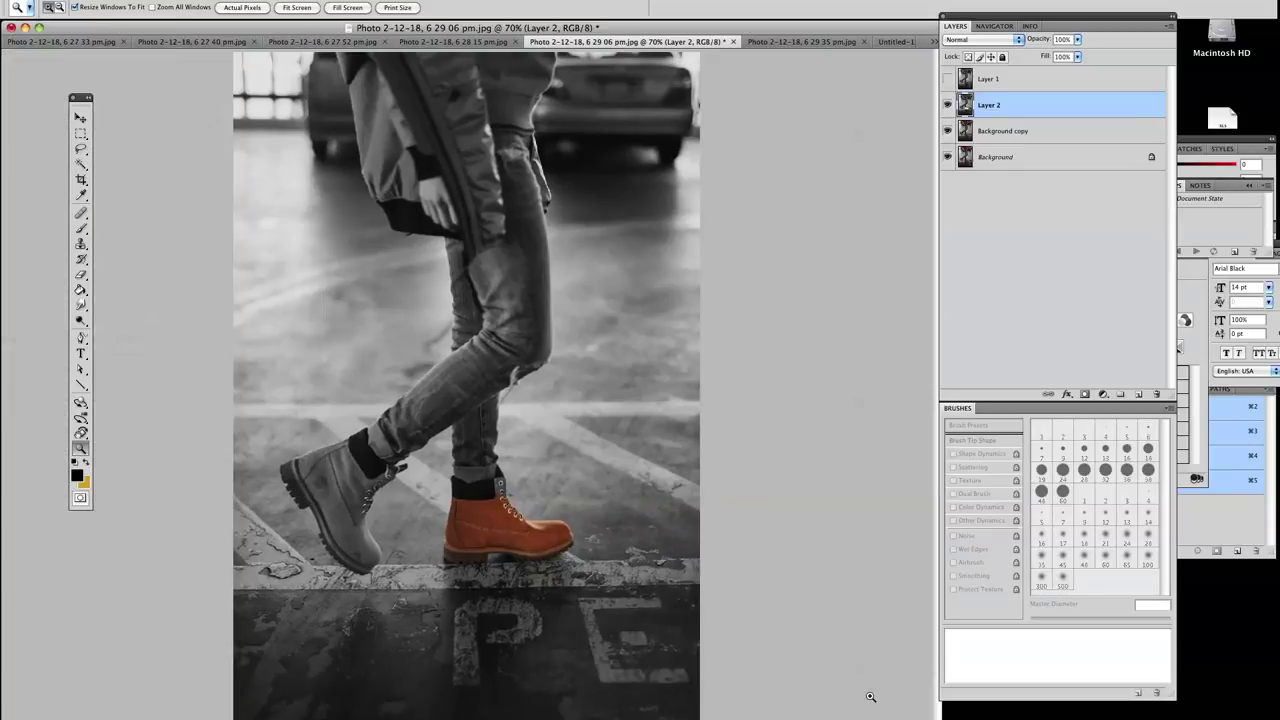
# Step: Zoom to the boots and erase Layer 2 to reveal the left boot and jeans cuffs in colour
pyautogui.moveTo(257, 395); pyautogui.dragTo(500, 630)
pyautogui.press('e')
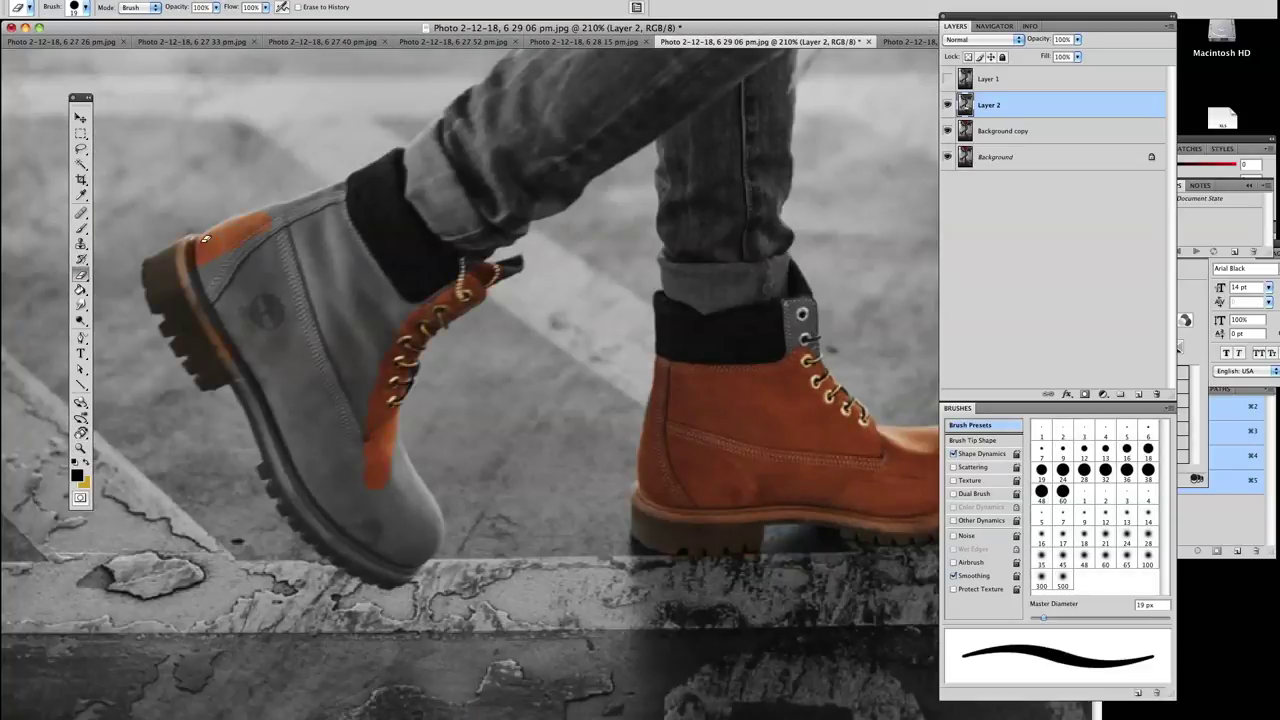
pyautogui.moveTo(251, 383); pyautogui.dragTo(278, 470)
pyautogui.moveTo(381, 423); pyautogui.dragTo(434, 540)
pyautogui.moveTo(273, 250); pyautogui.dragTo(218, 355)
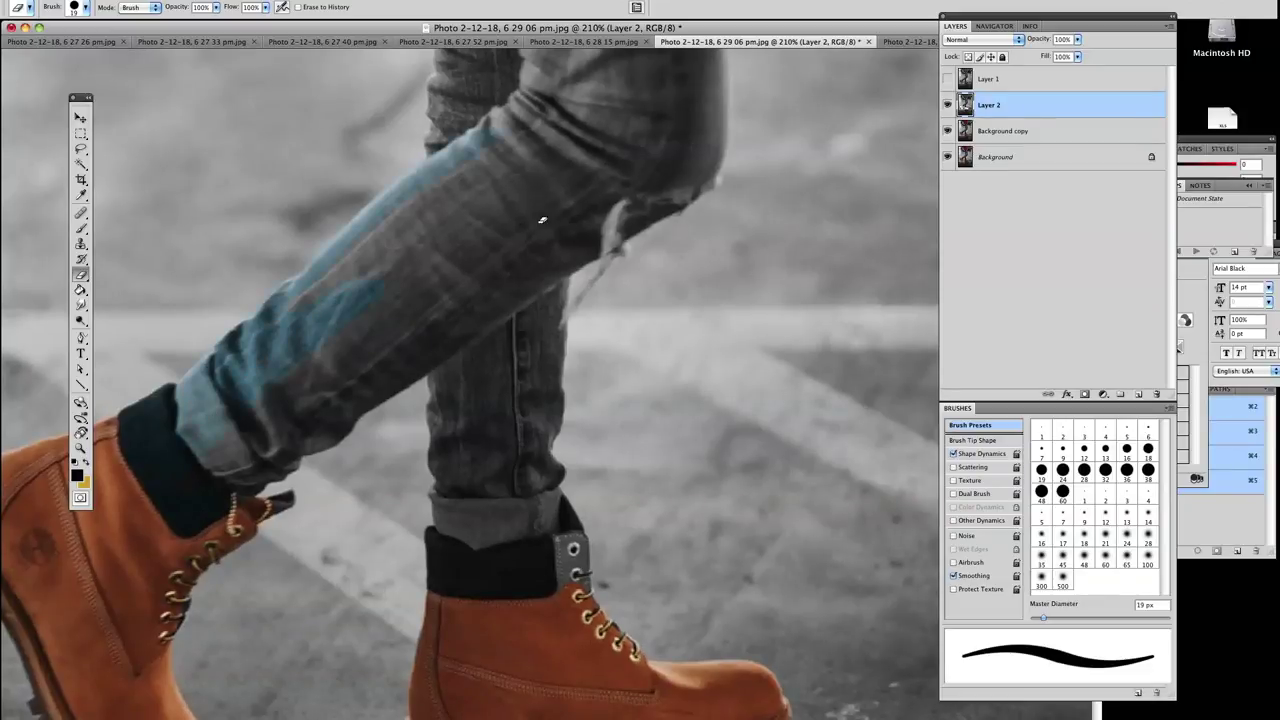
pyautogui.moveTo(231, 493); pyautogui.dragTo(355, 411)
pyautogui.moveTo(504, 242); pyautogui.dragTo(440, 420)
pyautogui.moveTo(446, 494); pyautogui.dragTo(578, 560)
pyautogui.keyDown('alt'); pyautogui.click(947, 104); pyautogui.keyUp('alt')
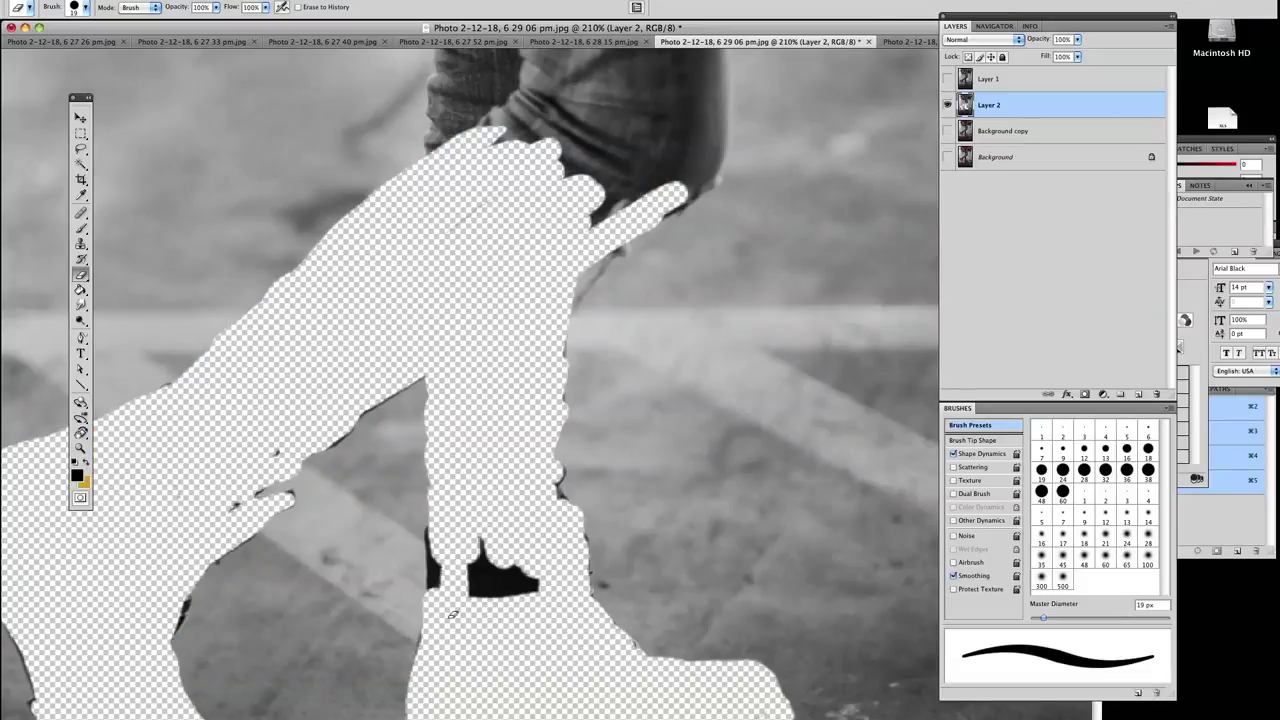
pyautogui.keyDown('alt'); pyautogui.click(947, 104); pyautogui.keyUp('alt')
# Step: With a 24 px eraser, reveal the jeans knee and the red coat along the zipper
pyautogui.moveTo(865, 152); pyautogui.dragTo(785, 342)
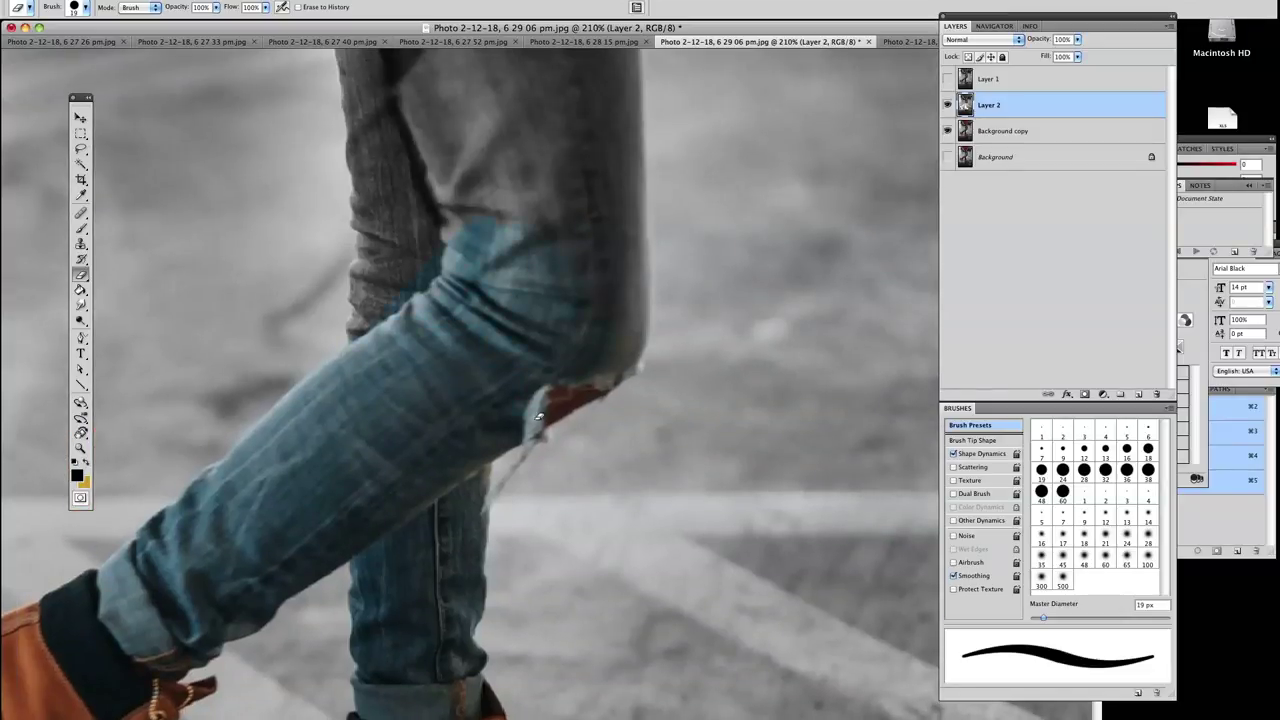
pyautogui.click(1063, 470)
pyautogui.scroll(5, 430, 263)
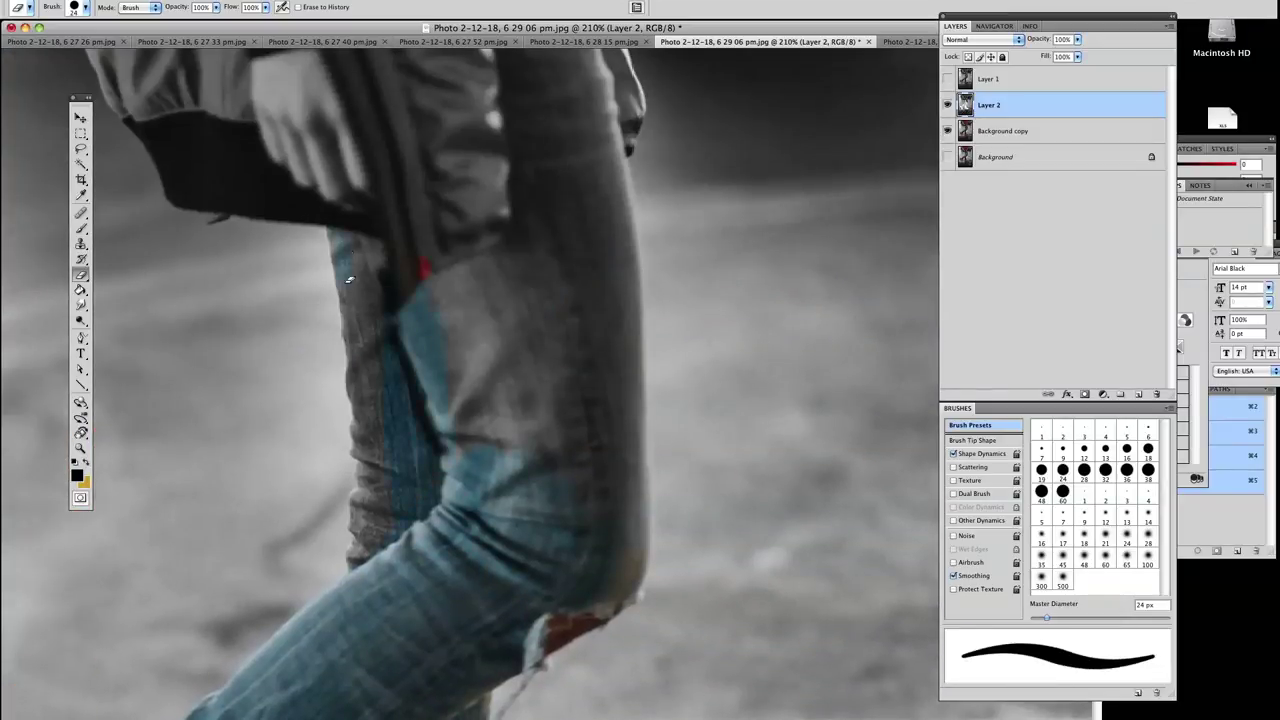
pyautogui.scroll(6, 365, 531)
pyautogui.moveTo(597, 238); pyautogui.dragTo(632, 410)
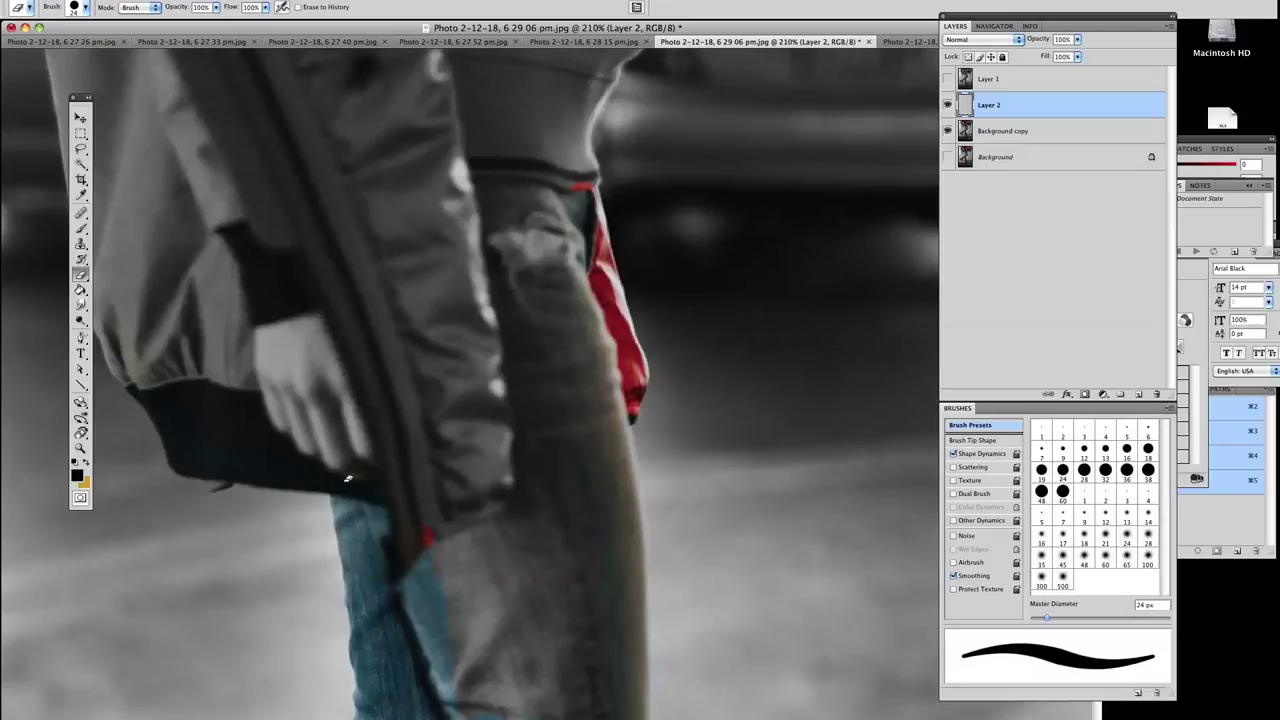
pyautogui.hscroll(-5, 357, 97)
pyautogui.scroll(1, 357, 97)
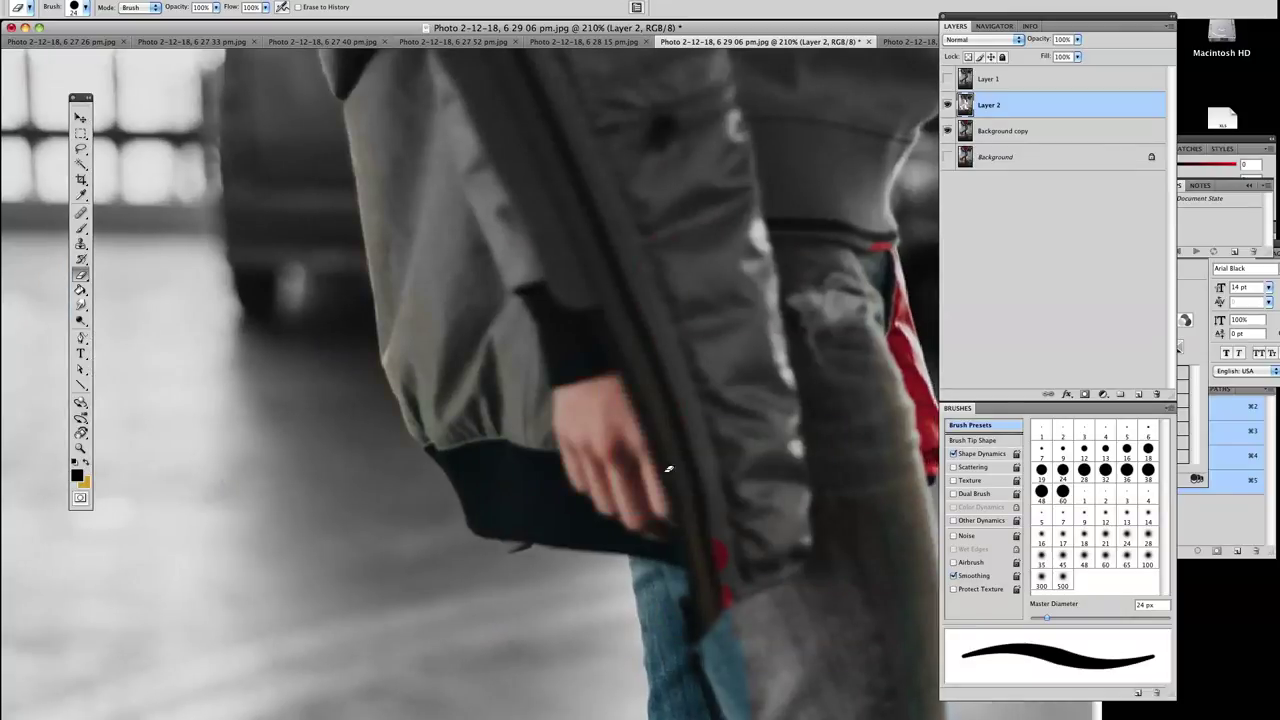
pyautogui.moveTo(668, 469); pyautogui.dragTo(645, 200)
pyautogui.hscroll(4, 645, 200)
pyautogui.moveTo(580, 330); pyautogui.dragTo(614, 600)
pyautogui.moveTo(560, 180); pyautogui.dragTo(486, 300)
pyautogui.scroll(-9, 486, 300)
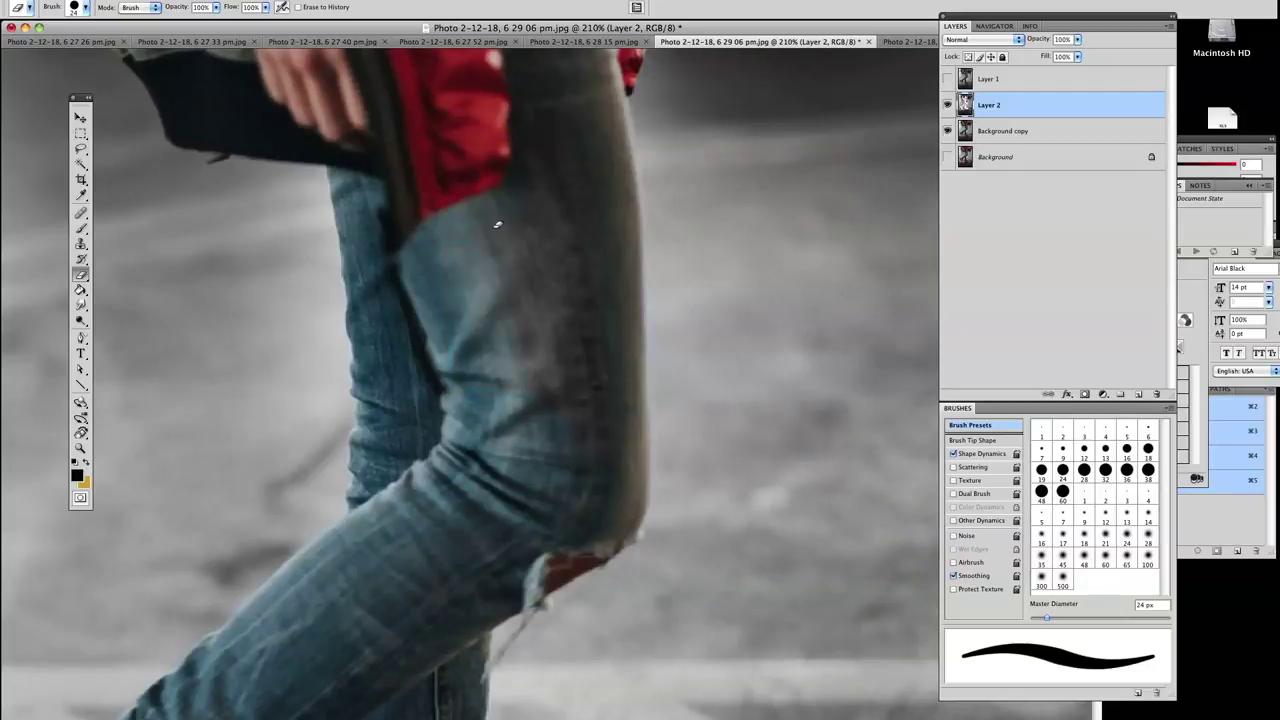
pyautogui.moveTo(571, 207); pyautogui.dragTo(543, 565)
# Step: Toggle the colour copy to check the holes, then reveal the red coat across the upper chest
pyautogui.click(947, 130)
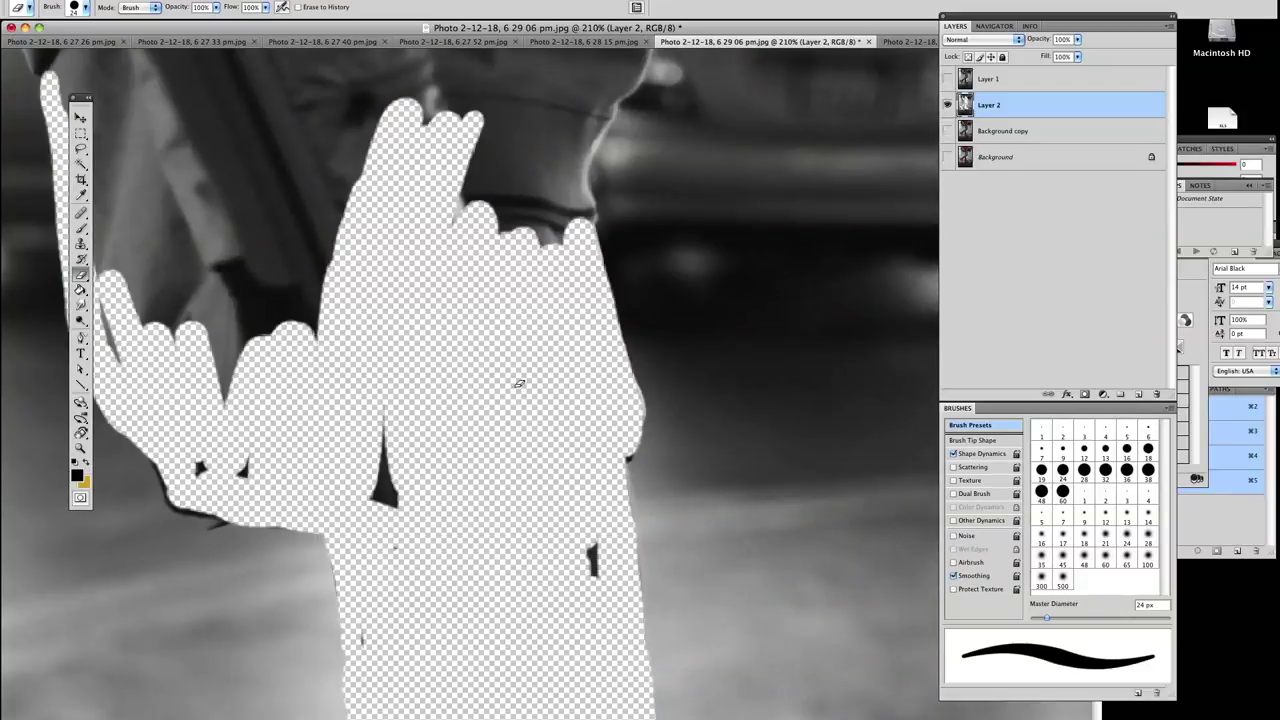
pyautogui.scroll(2, 557, 144)
pyautogui.scroll(4, 557, 144)
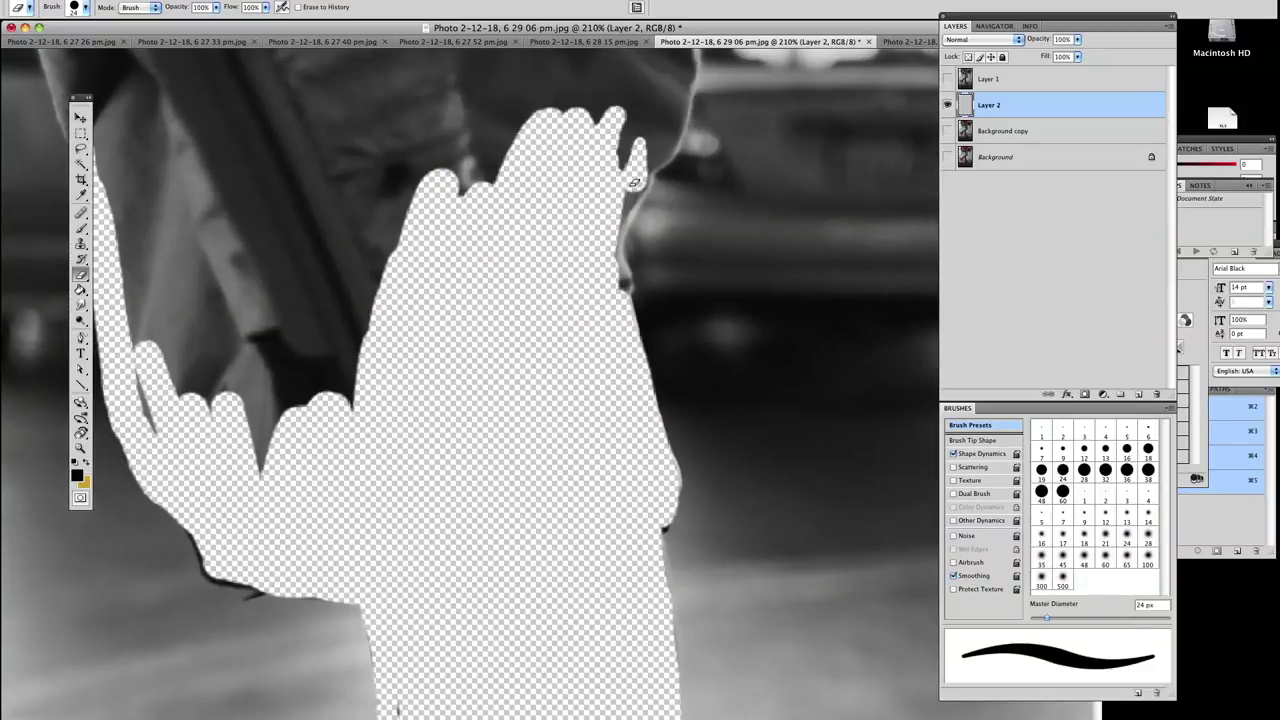
pyautogui.click(947, 130)
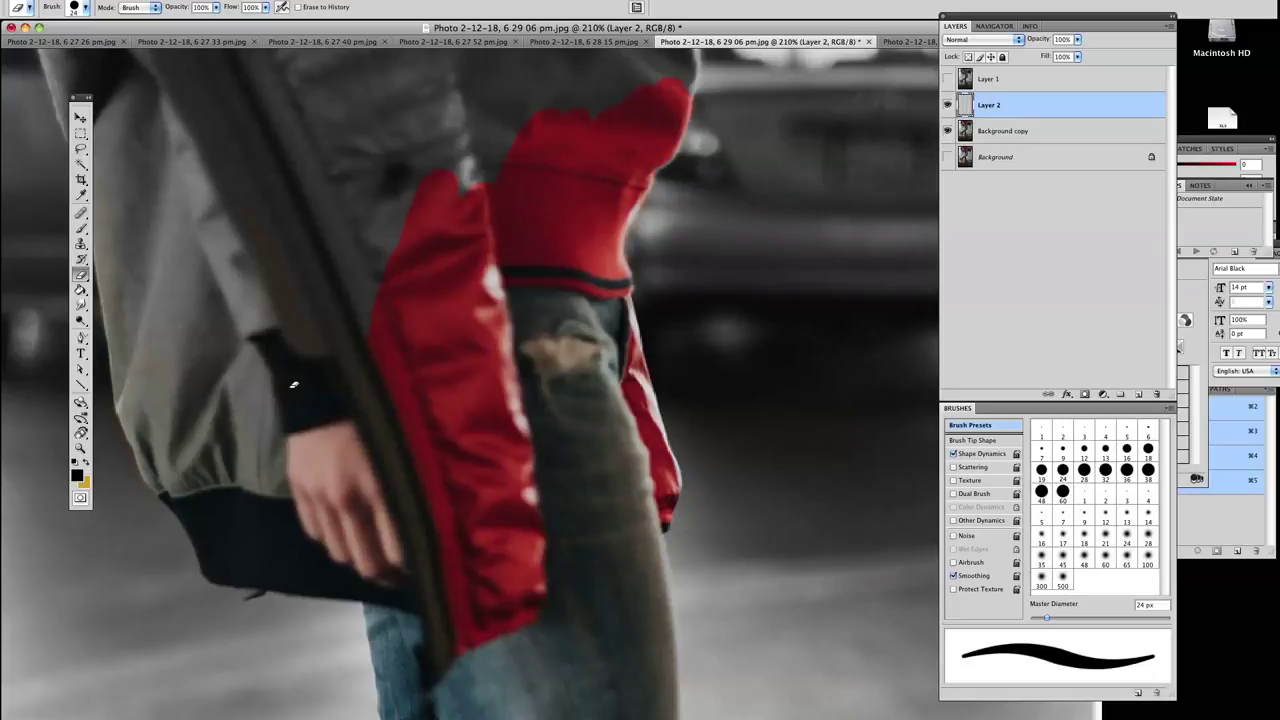
pyautogui.hscroll(-3, 309, 177)
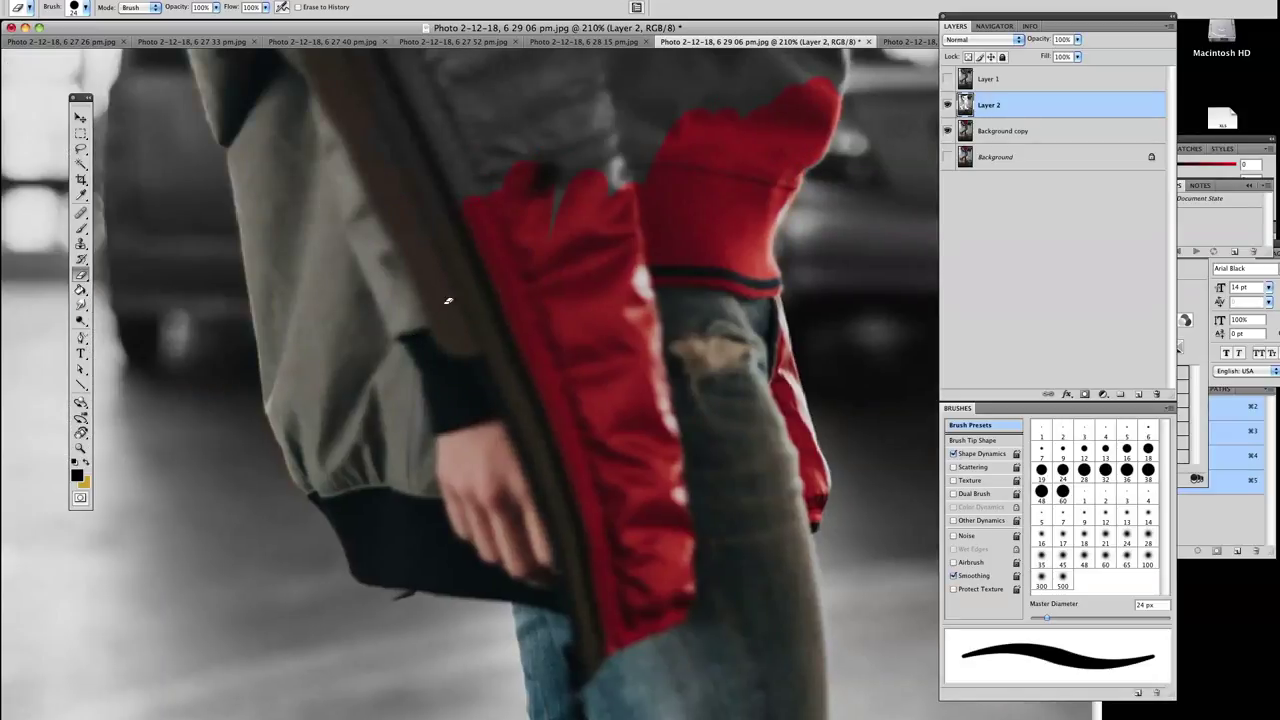
pyautogui.moveTo(430, 90); pyautogui.dragTo(834, 50)
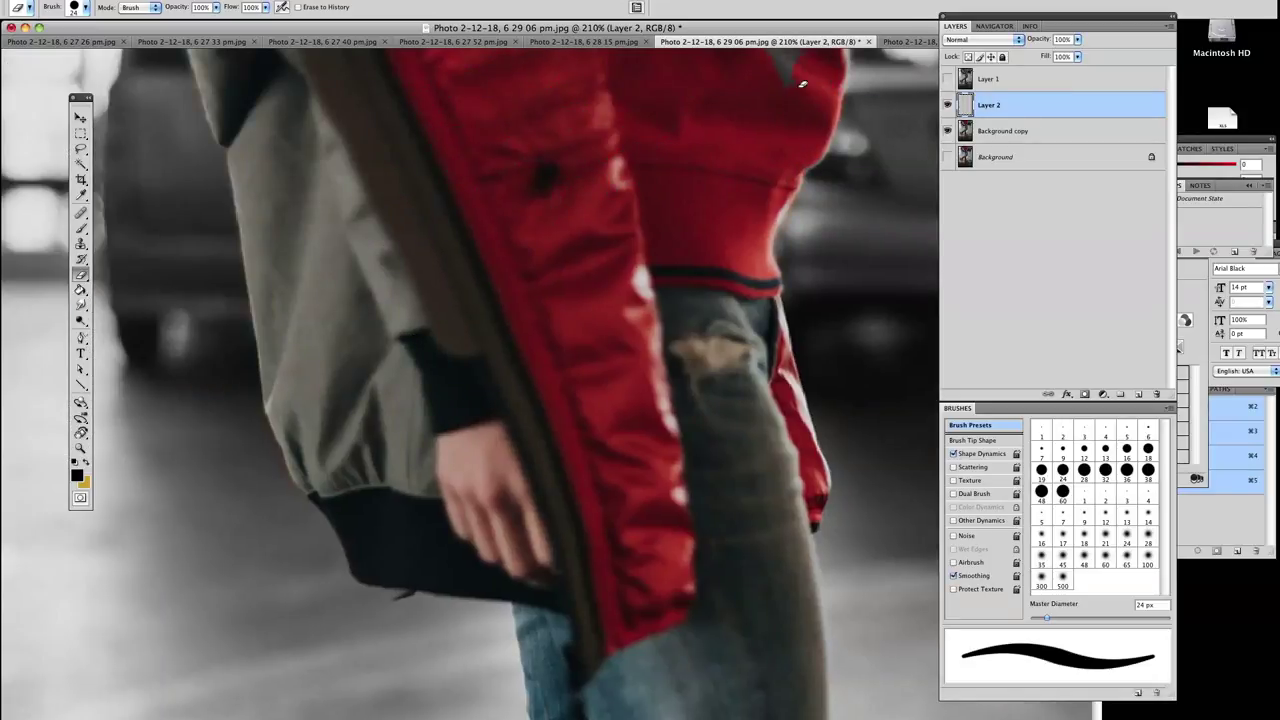
pyautogui.press('z')
pyautogui.hotkey('ctrl', '-')
pyautogui.hotkey('ctrl', '-')
# Step: Fit the walking photo on screen and toggle the grey layer to compare with the colour
pyautogui.rightClick(394, 357)
pyautogui.press('Escape')
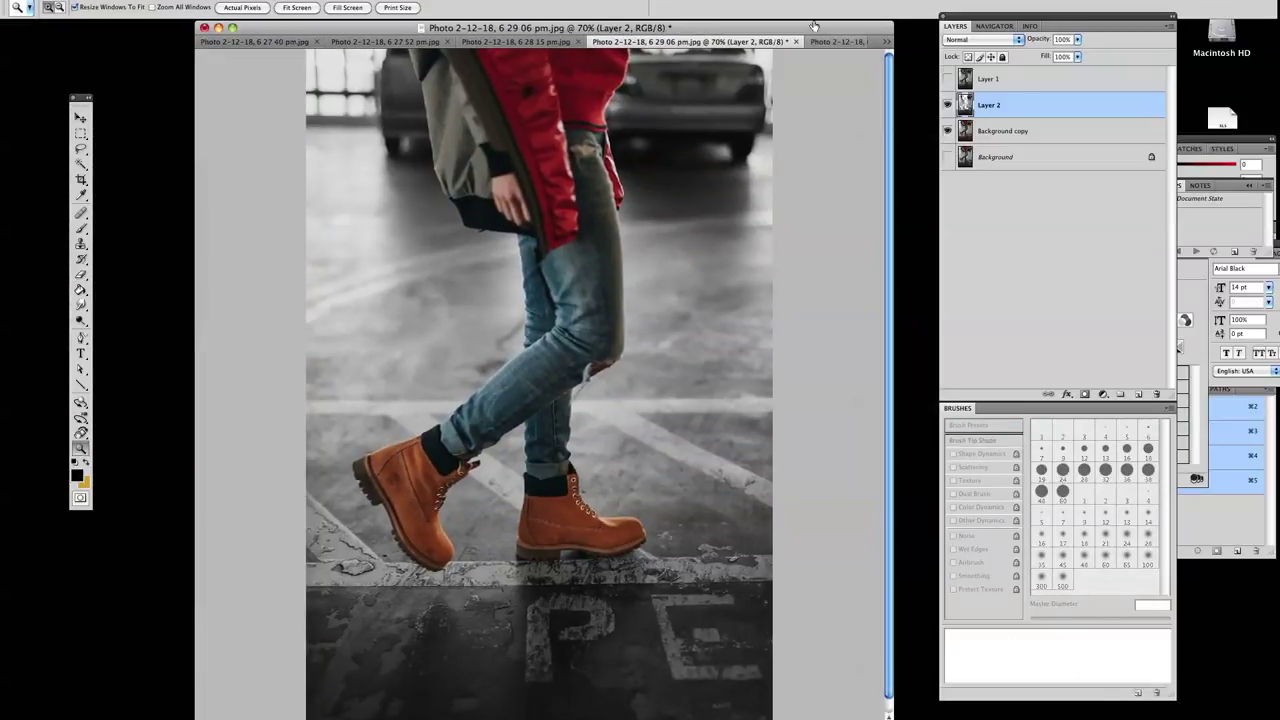
pyautogui.click(947, 105)
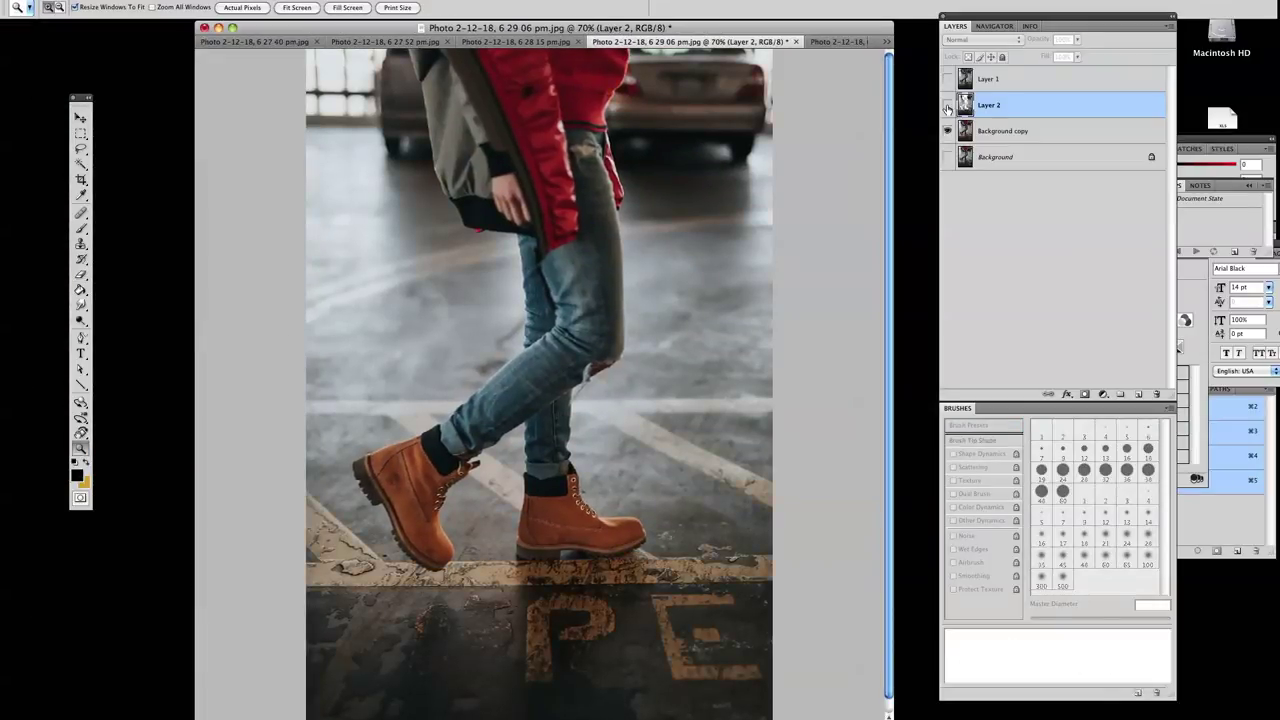
pyautogui.keyDown('alt'); pyautogui.click(947, 105); pyautogui.keyUp('alt')
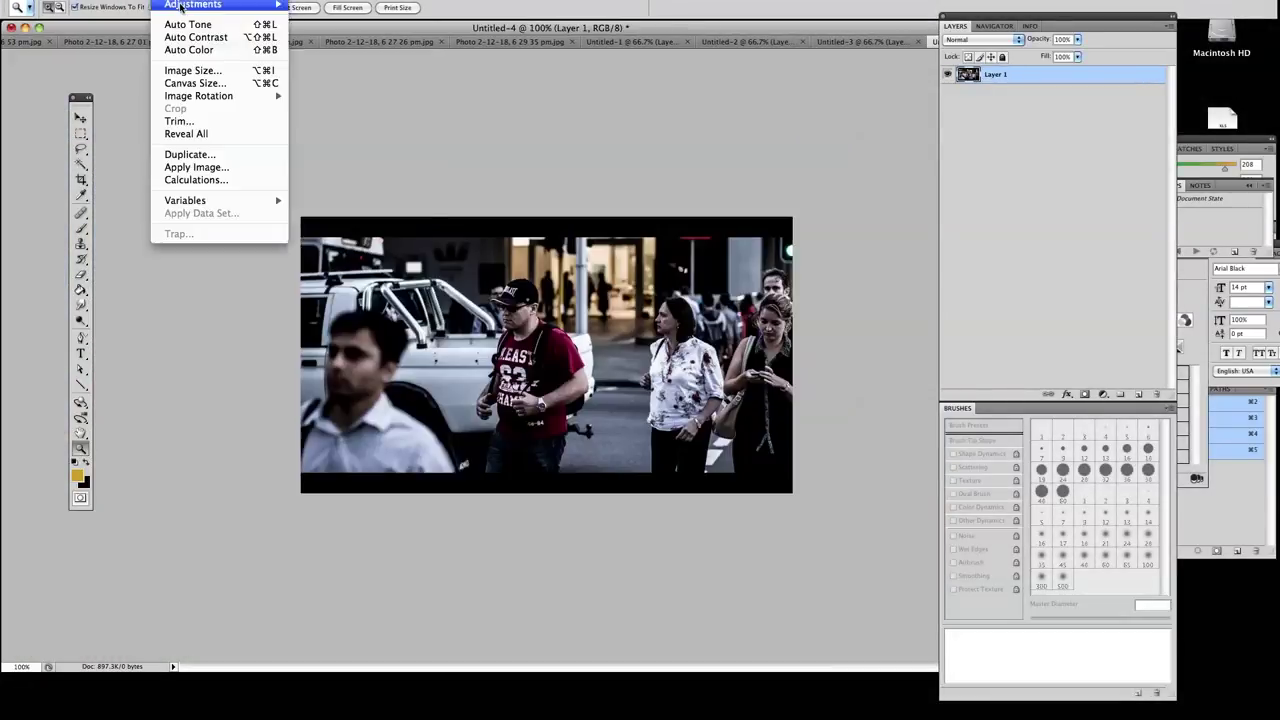
# Step: Convert the copied image to Grayscale, discarding colour, and select all of it
pyautogui.click(320, 10)
pyautogui.click(631, 180)
pyautogui.press('super+a')
pyautogui.click(240, 63)
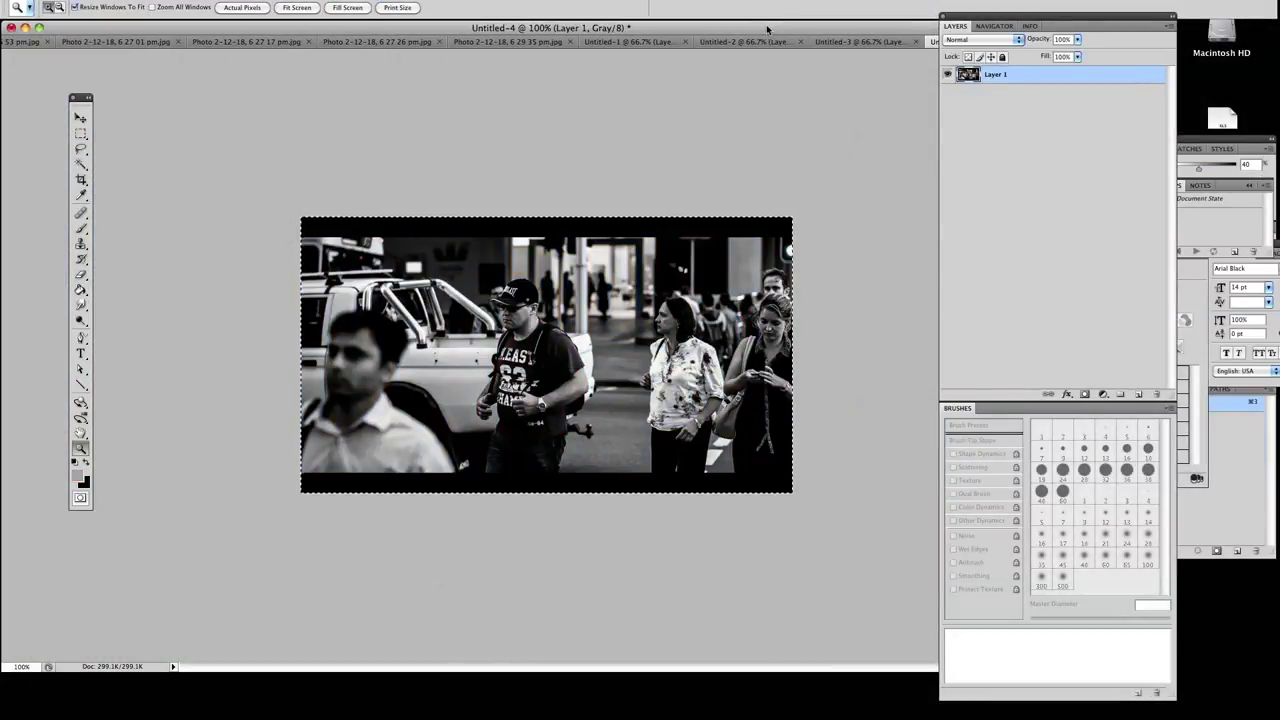
# Step: Close Untitled-5 without saving and paste the grayscale copy onto the 6.29.35 street photo
pyautogui.hotkey('ctrl', 'Tab')
pyautogui.press('super+w')
pyautogui.press('super+d')
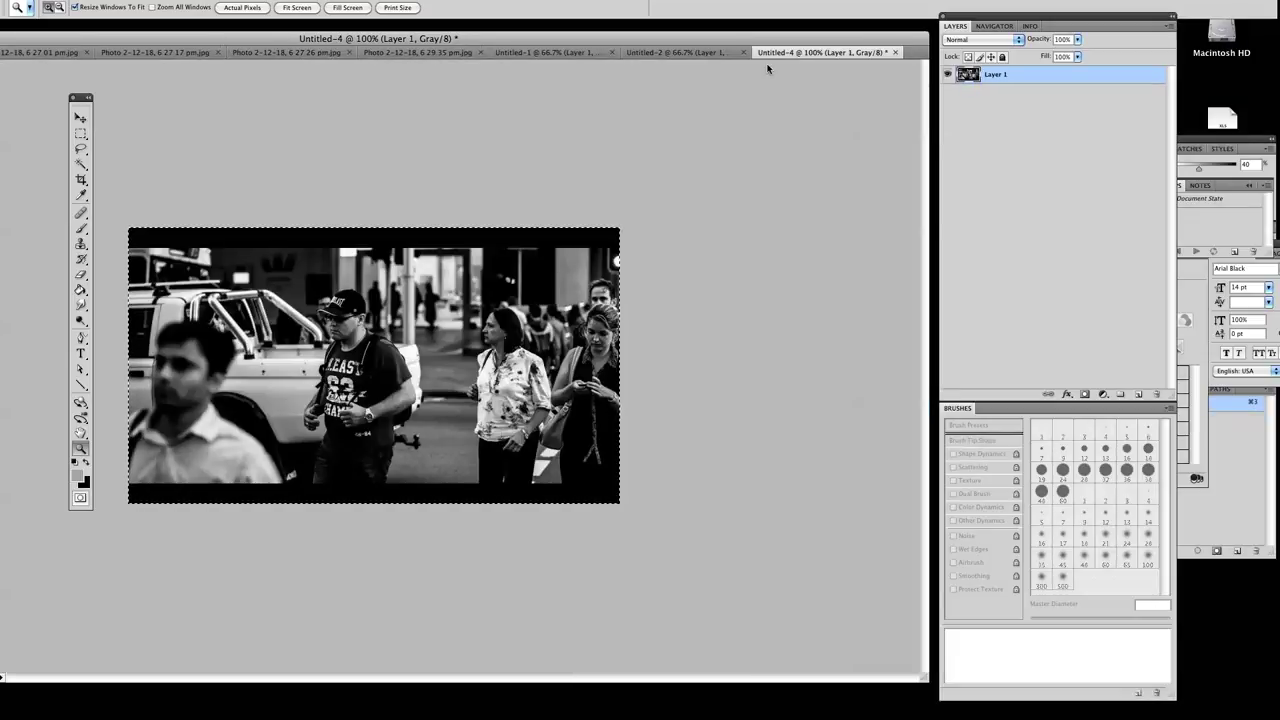
pyautogui.hotkey('ctrl', 'Tab')
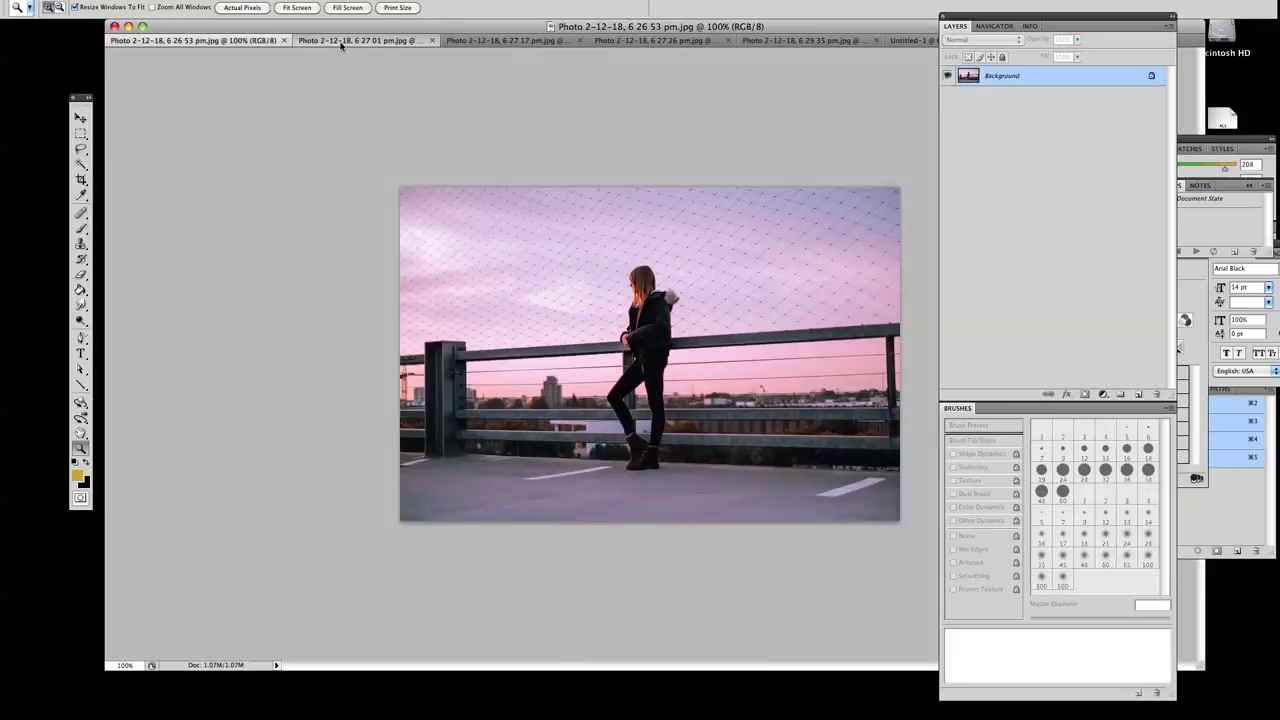
pyautogui.hotkey('ctrl', 'Tab')
pyautogui.hotkey('ctrl', 'Tab')
pyautogui.hotkey('ctrl', 'Tab')
pyautogui.hotkey('ctrl', 'shift', 'u')
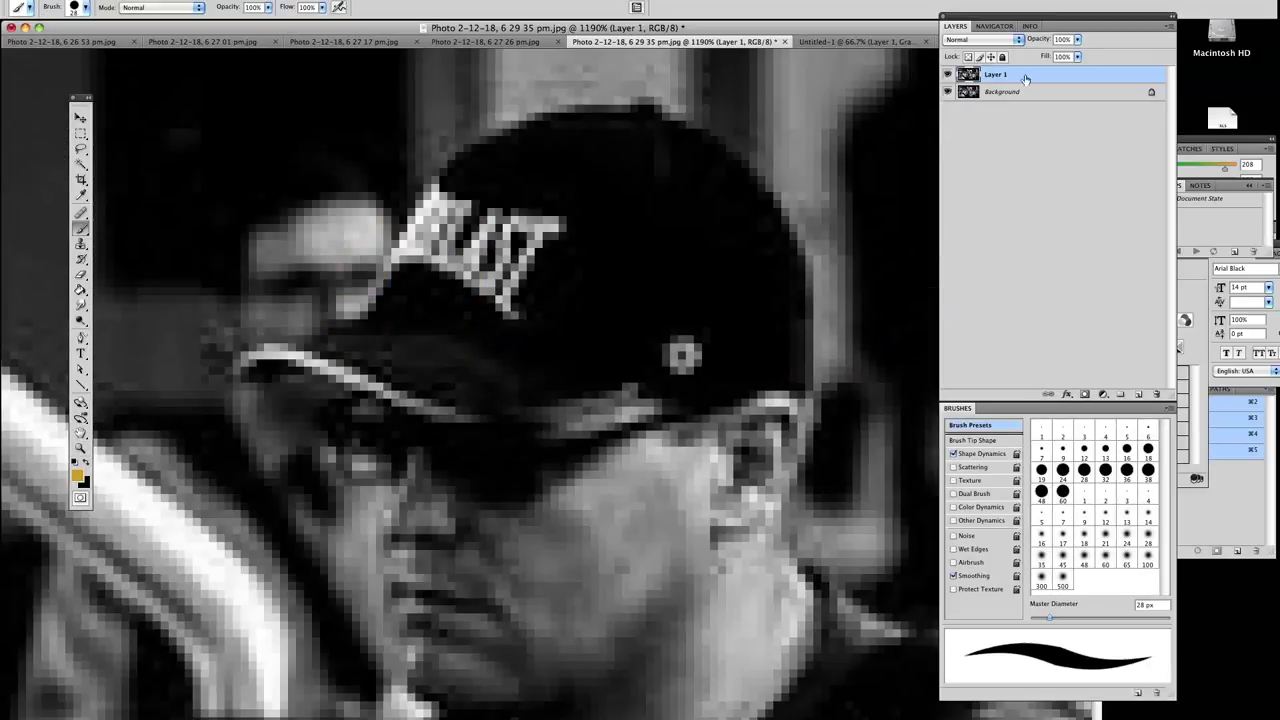
# Step: Erase to History at 18 px and 300% zoom to reveal the man's red shirt and sleeve
pyautogui.click(81, 273)
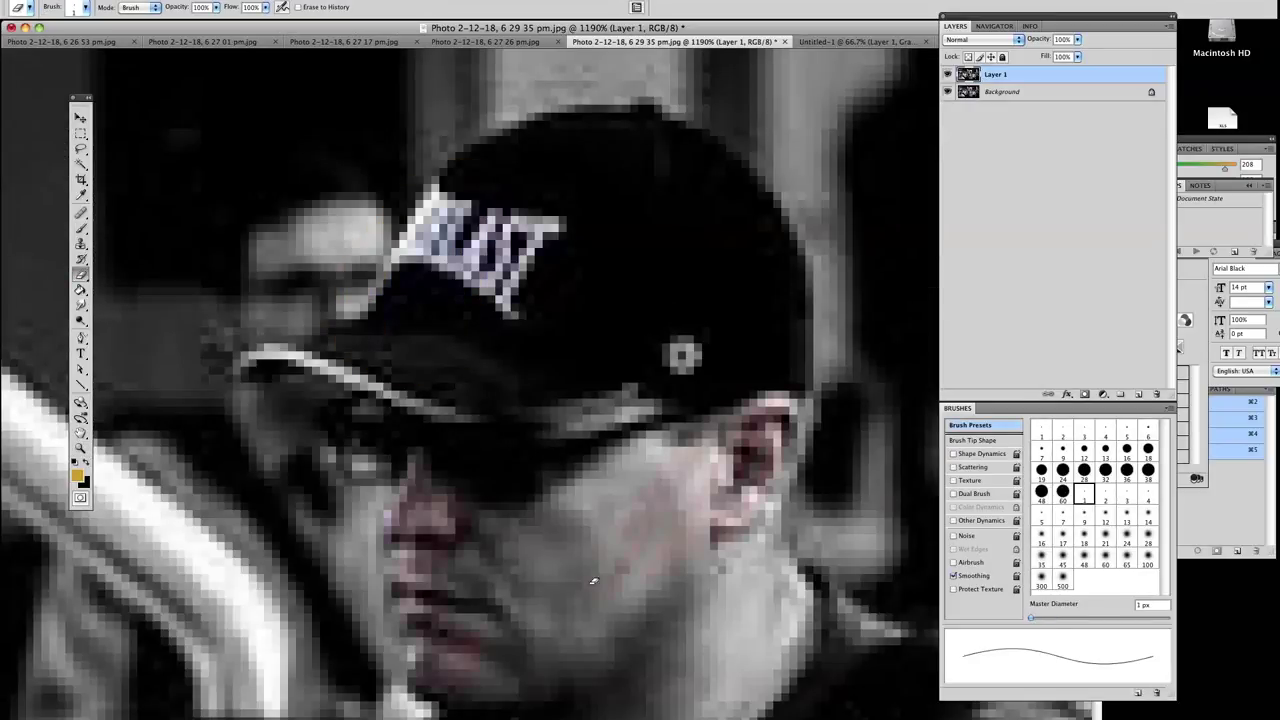
pyautogui.click(1081, 530)
pyautogui.hotkey('ctrl', '-')
pyautogui.hotkey('ctrl', '-')
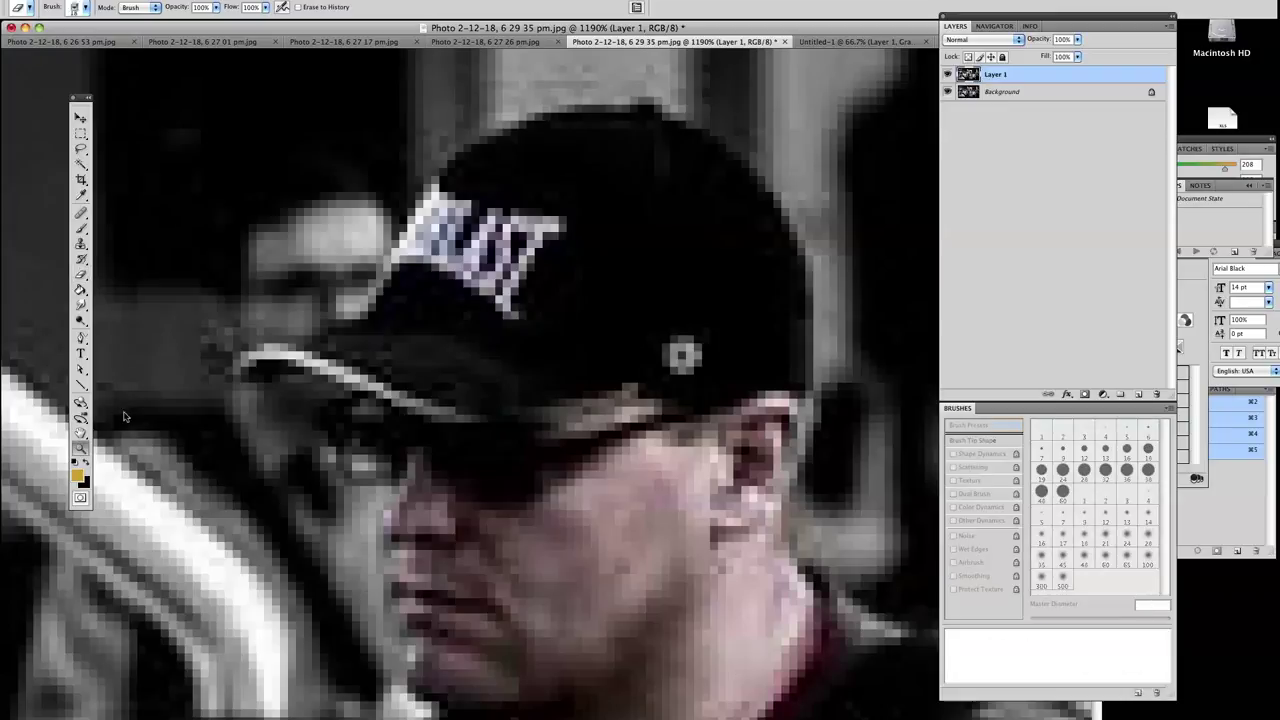
pyautogui.hotkey('ctrl', '-')
pyautogui.hotkey('ctrl', '-')
pyautogui.hotkey('ctrl', '+')
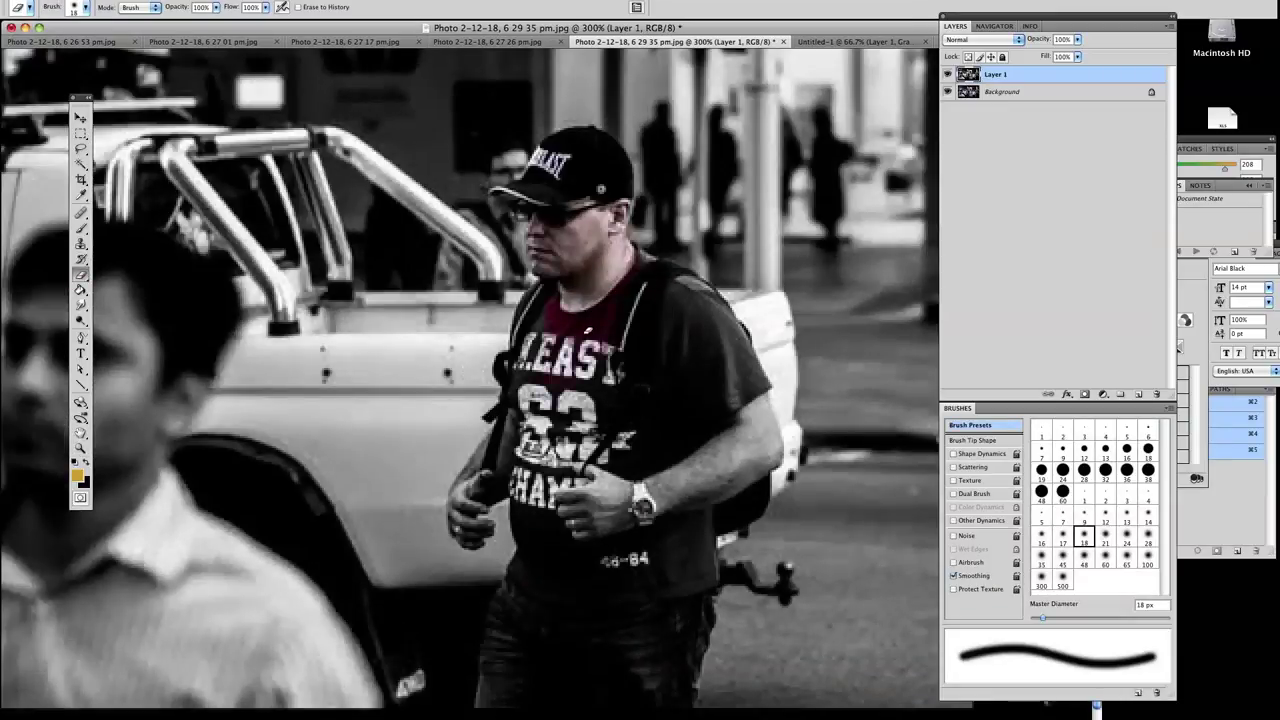
pyautogui.moveTo(690, 290); pyautogui.dragTo(755, 400)
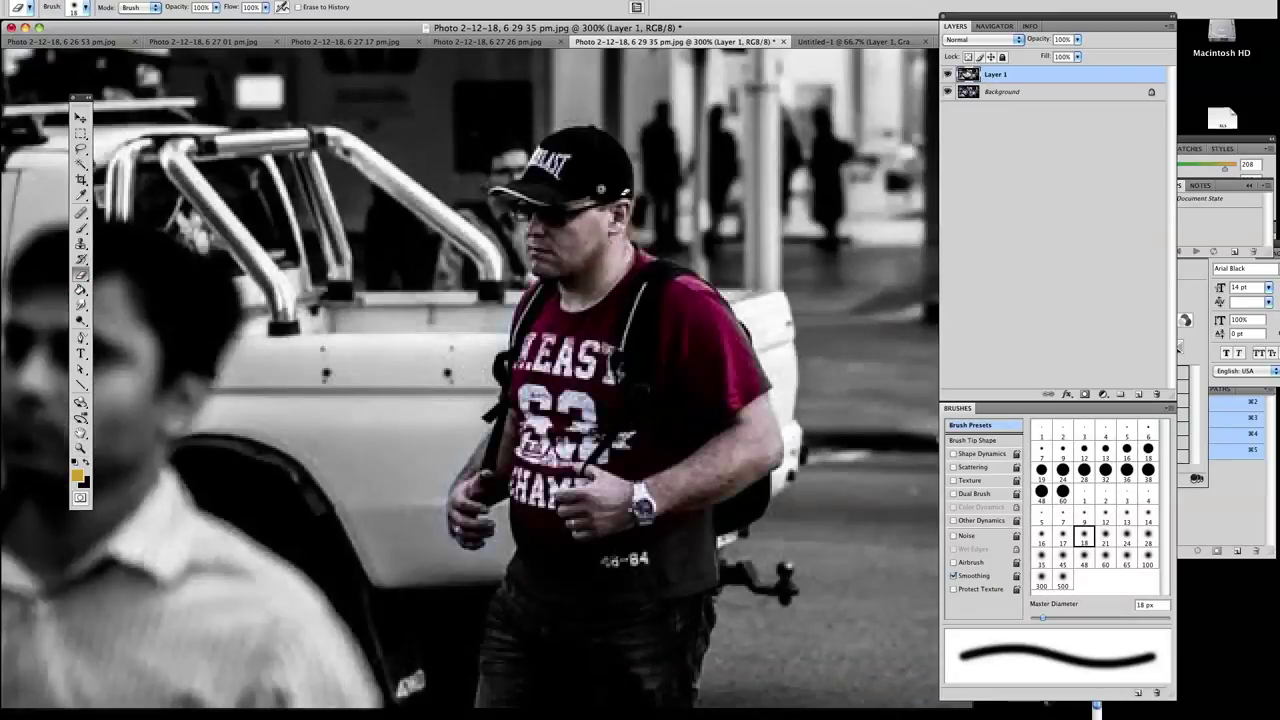
pyautogui.scroll(-2, 673, 458)
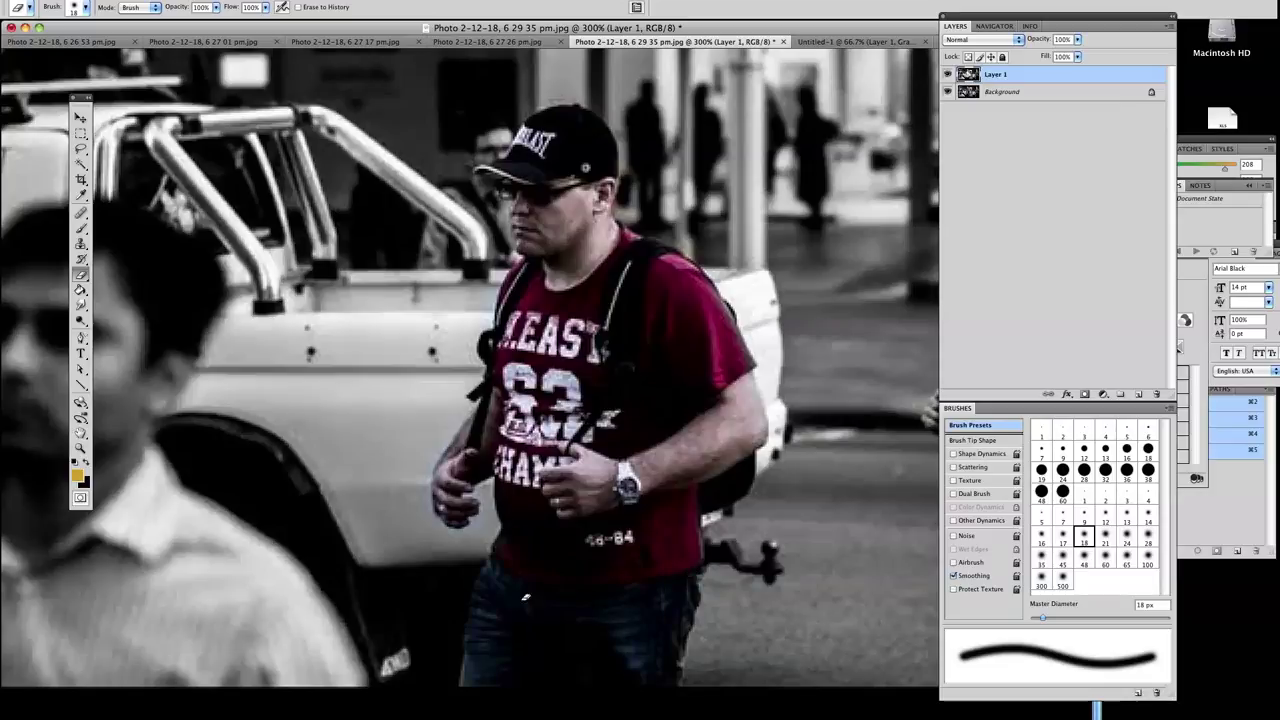
# Step: Zoom out and duplicate the Background layer
pyautogui.press('super+minus')
pyautogui.click(1002, 91)
pyautogui.rightClick(1002, 88)
pyautogui.click(1050, 104)
pyautogui.click(774, 230)
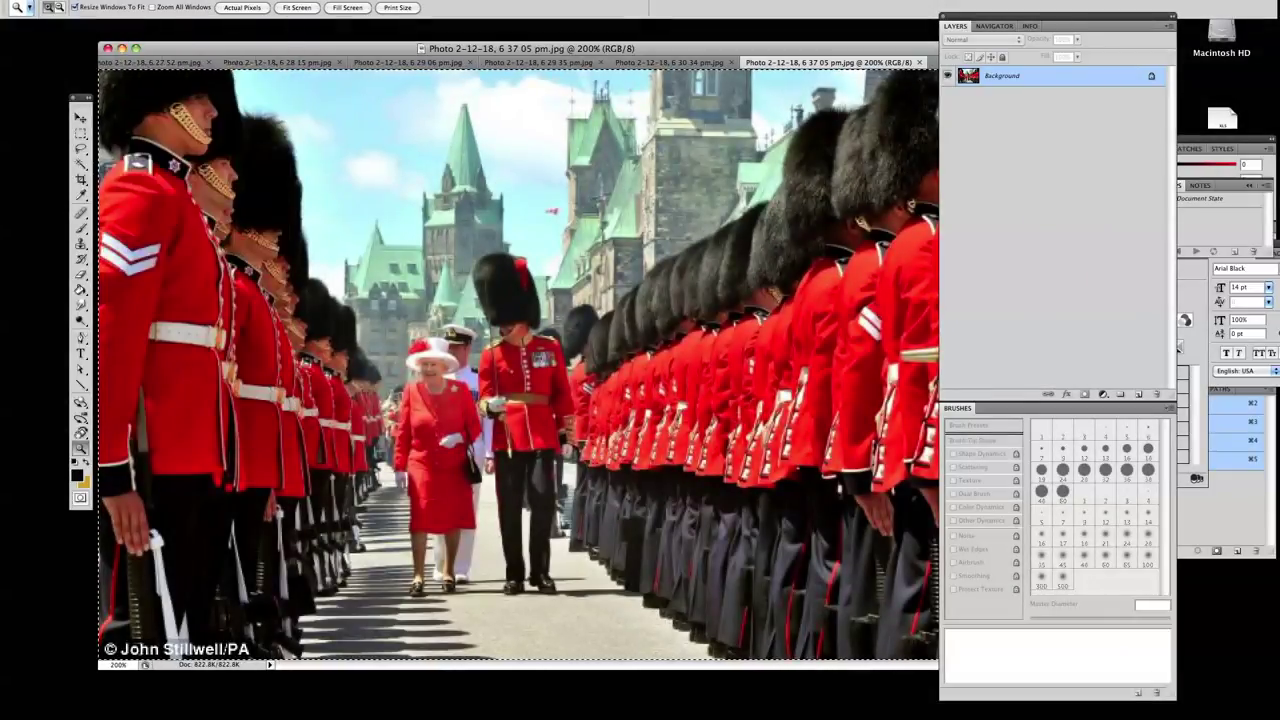
# Step: Paste the guards photo into a new document, convert it to Grayscale and select all
pyautogui.hotkey('ctrl', 'n')
pyautogui.press('Return')
pyautogui.hotkey('ctrl', 'v')
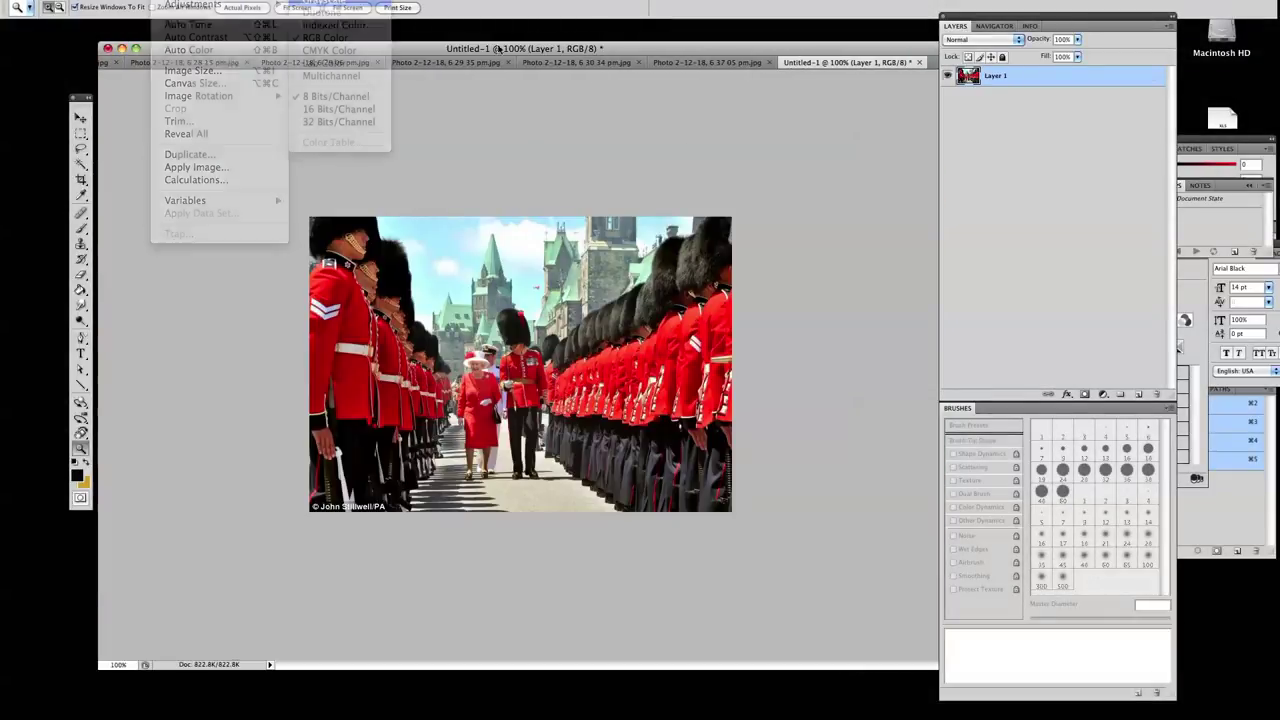
pyautogui.click(330, 2)
pyautogui.click(240, 0)
# Step: Copy the grayscale image and paste it as Layer 1 over the colour guards photo
pyautogui.click(135, 0)
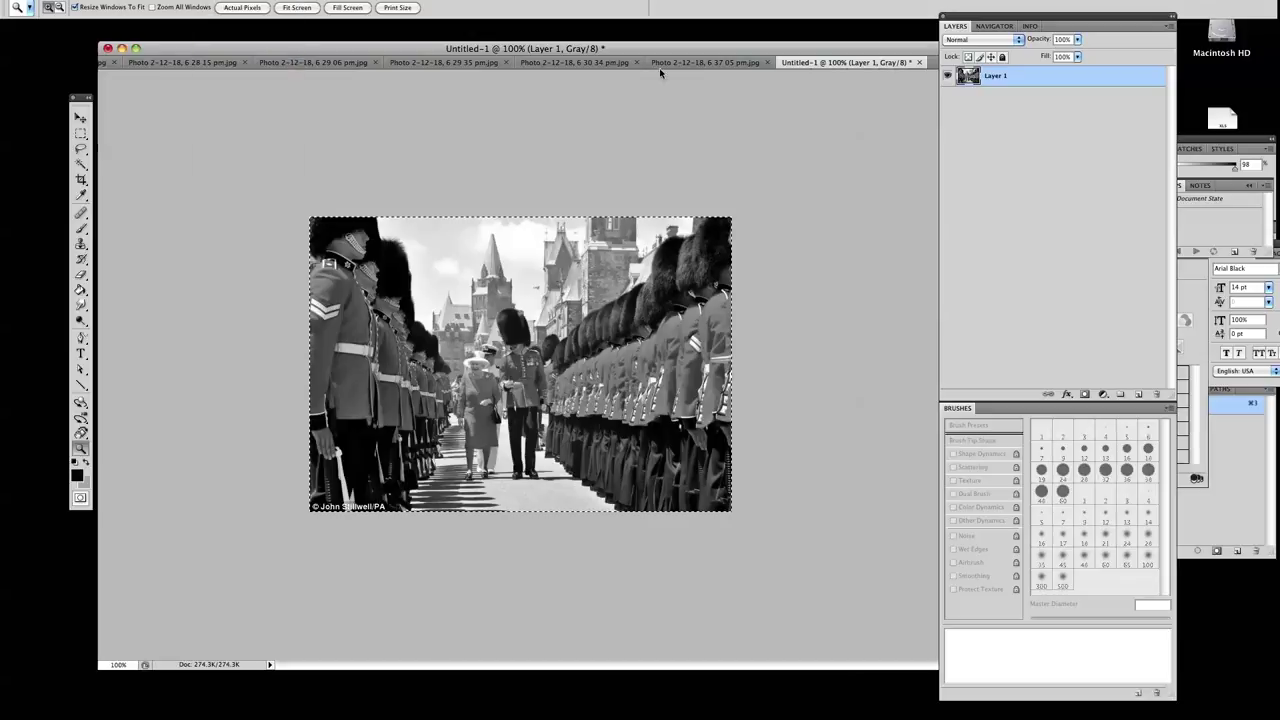
pyautogui.click(258, 62)
pyautogui.click(686, 62)
pyautogui.hotkey('ctrl', 'v')
pyautogui.click(80, 148)
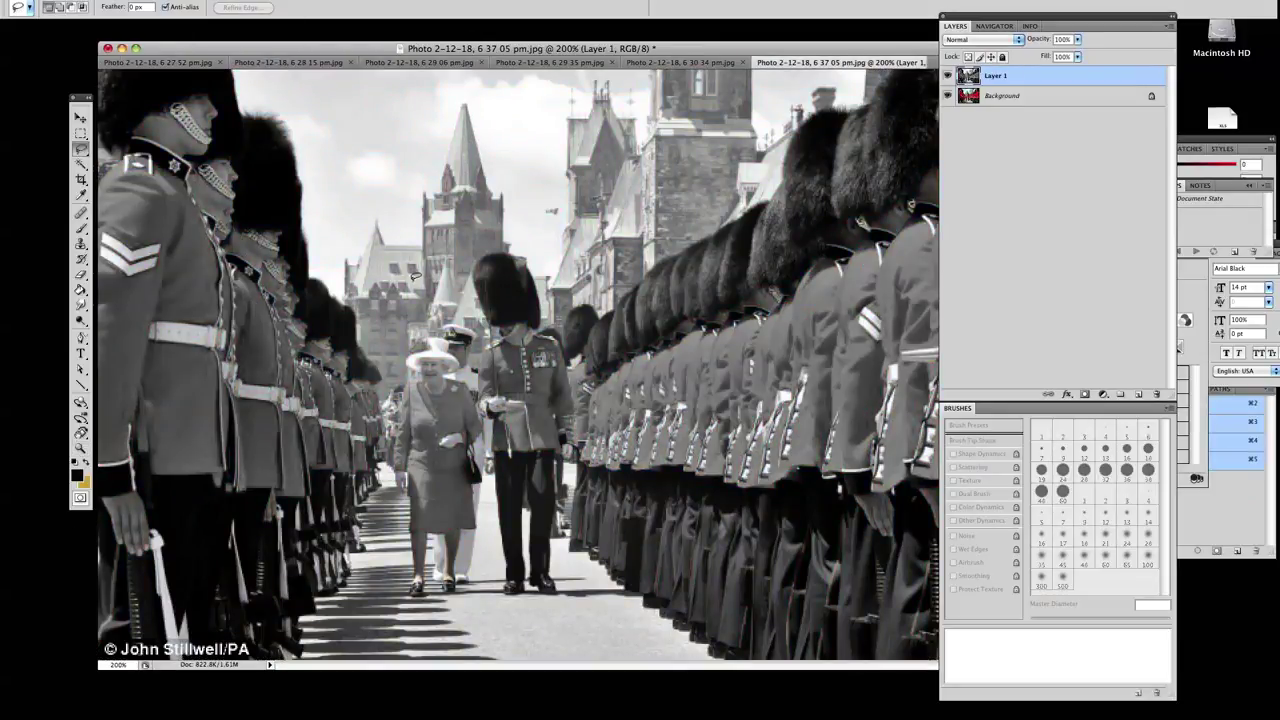
# Step: Lasso the Queen and guardsman, delete the grey layer there, and zoom to check the hat edge
pyautogui.moveTo(390, 432); pyautogui.dragTo(572, 455)
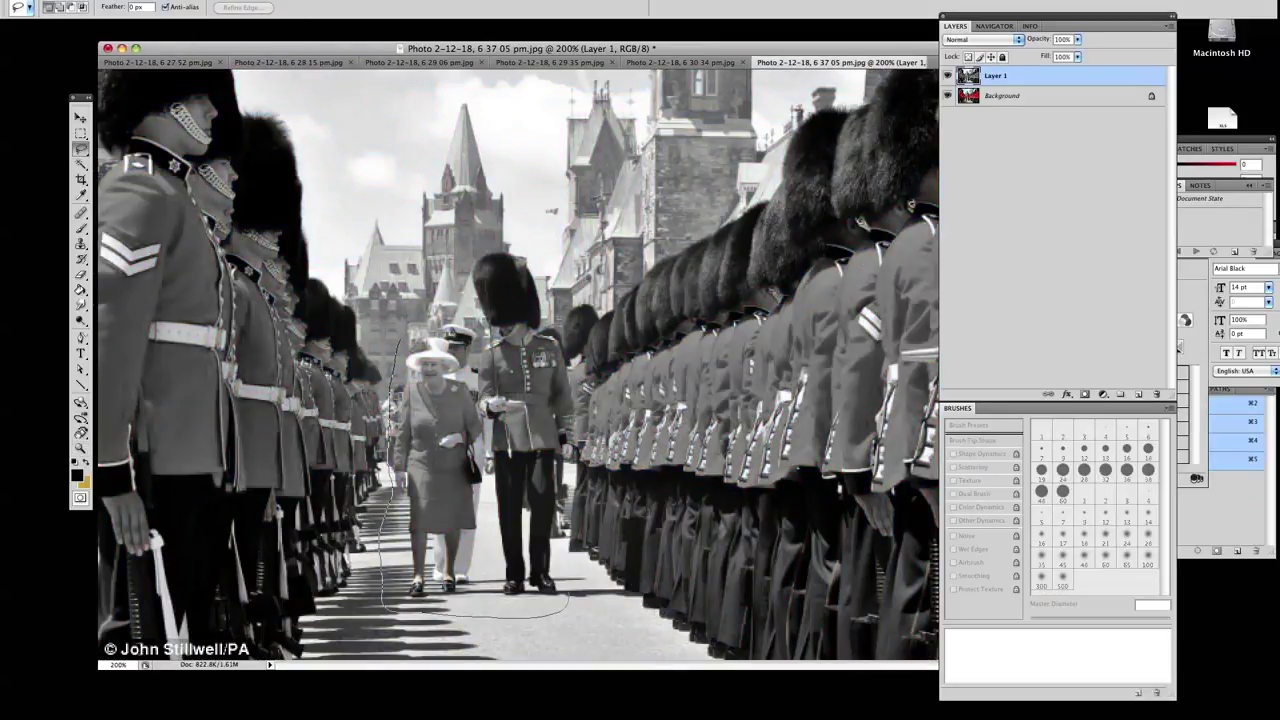
pyautogui.moveTo(566, 376)
pyautogui.mouseDown()
pyautogui.moveTo(551, 336)
pyautogui.moveTo(415, 335)
pyautogui.mouseUp()
pyautogui.press('Delete')
pyautogui.hotkey('ctrl', 'd')
pyautogui.press('z')
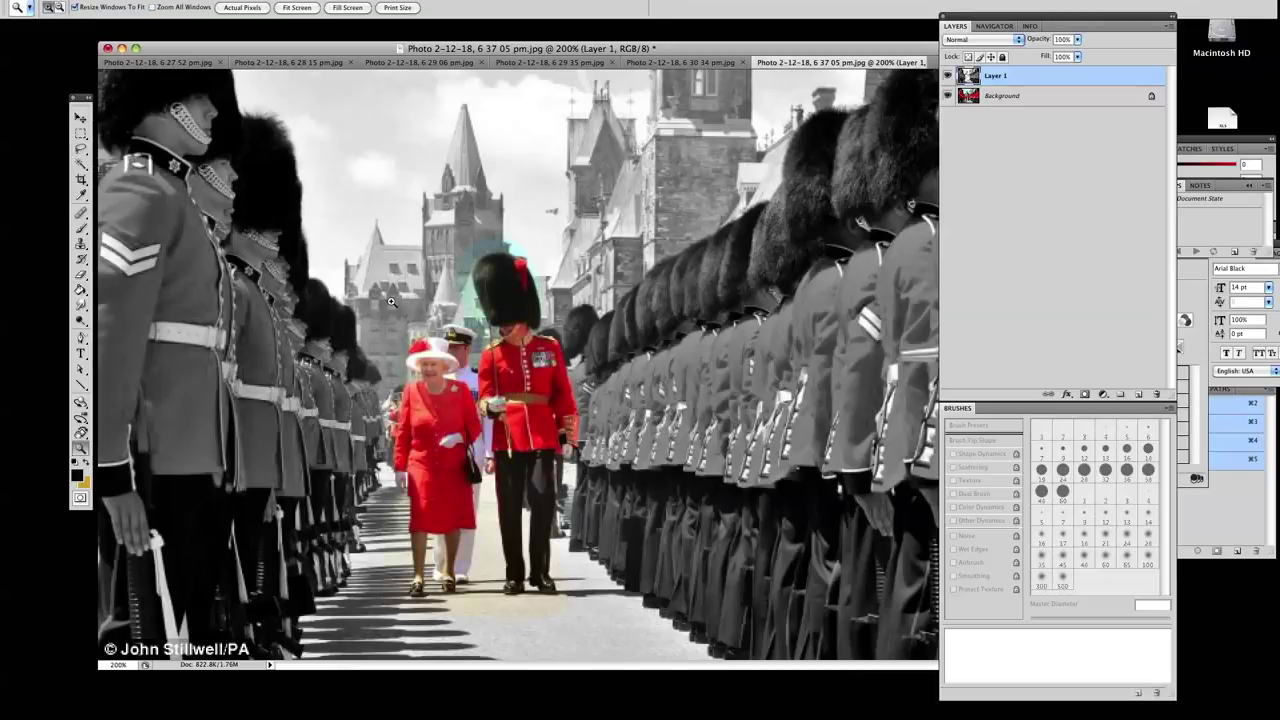
pyautogui.click(492, 314)
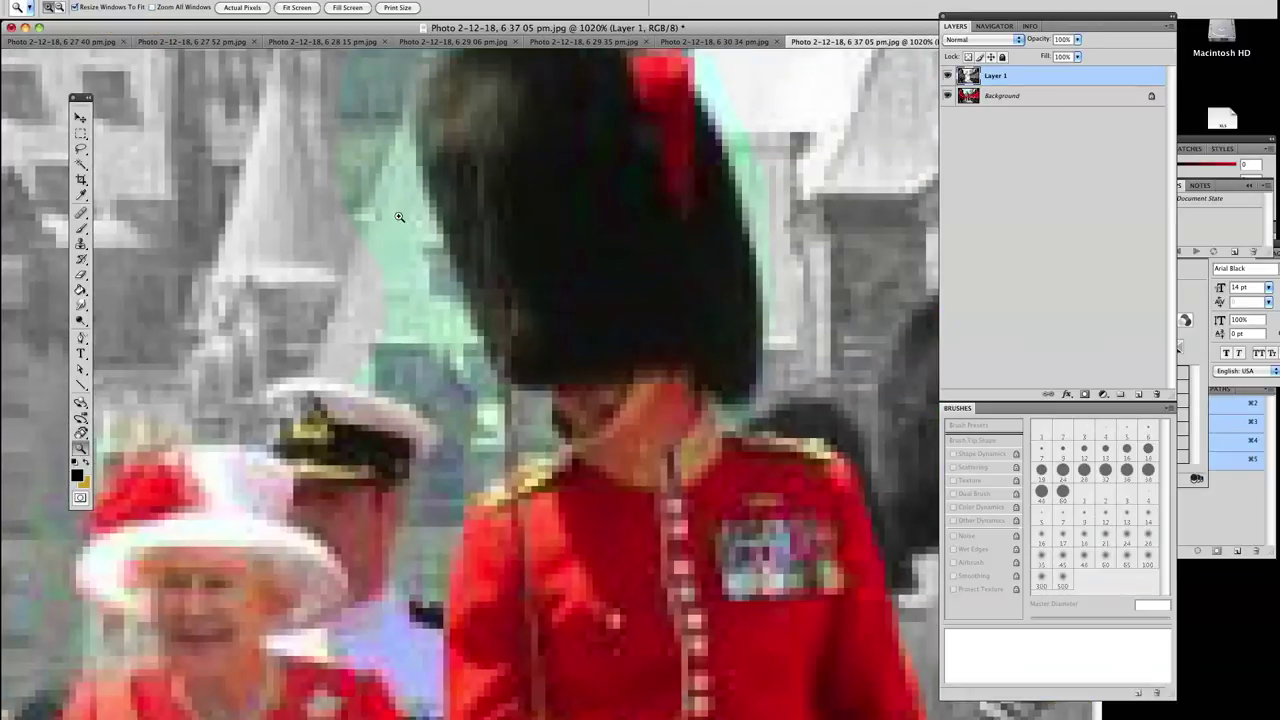
pyautogui.hotkey('ctrl', '0')
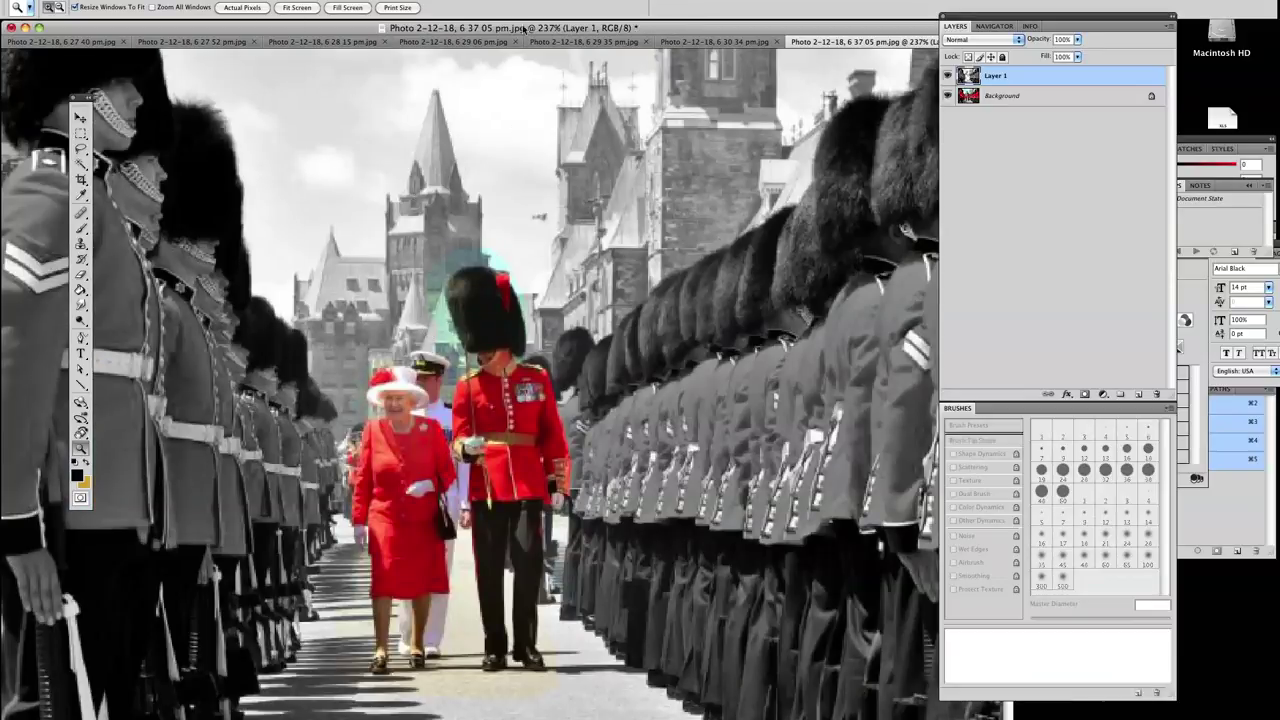
# Step: Lasso the sky and buildings area and delete its grey layer
pyautogui.press('l')
pyautogui.moveTo(522, 410); pyautogui.dragTo(668, 382)
pyautogui.press('Delete')
pyautogui.press('z')
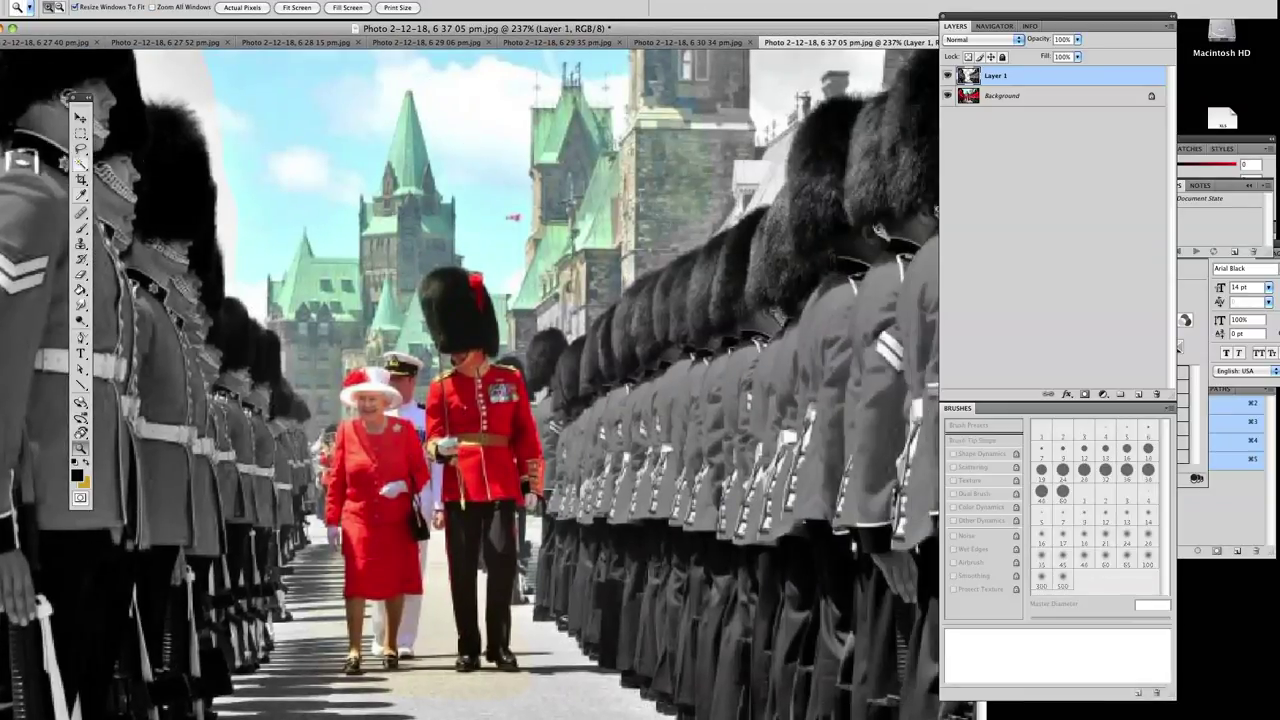
# Step: Lasso a selection along the bearskin hats of the guards
pyautogui.press('l')
pyautogui.moveTo(516, 335); pyautogui.dragTo(690, 250)
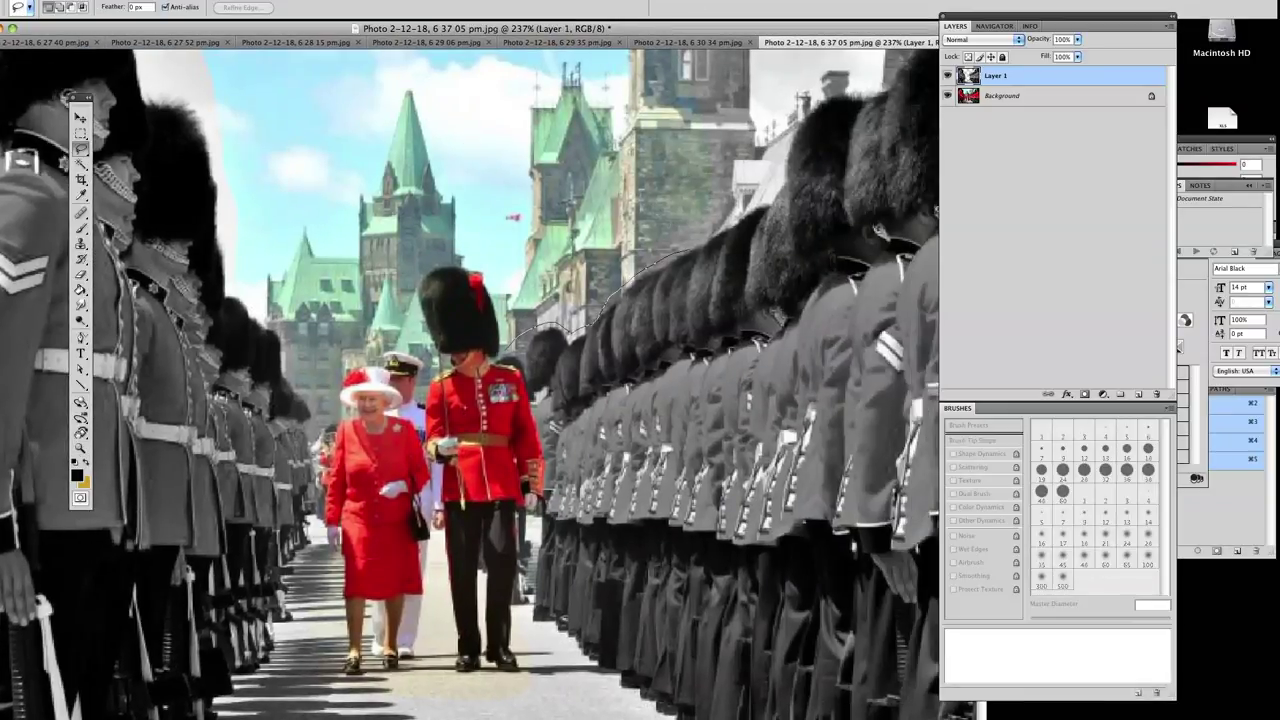
pyautogui.moveTo(790, 138)
pyautogui.mouseDown()
pyautogui.moveTo(229, 270)
pyautogui.moveTo(148, 82)
pyautogui.mouseUp()
# Step: Zoom to about 900% and clean the hat edges with a 5 px Eraser
pyautogui.press('e')
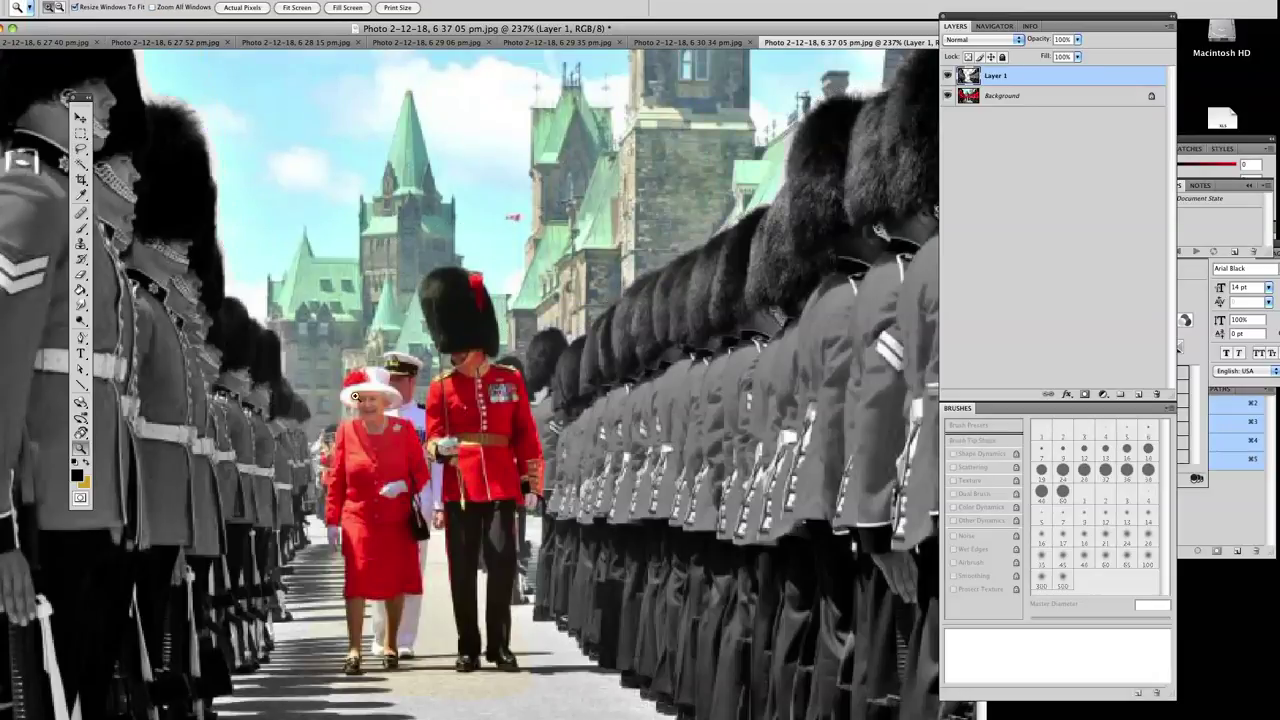
pyautogui.scroll(3, 248, 266)
pyautogui.press('[')
pyautogui.scroll(2, 457, 344)
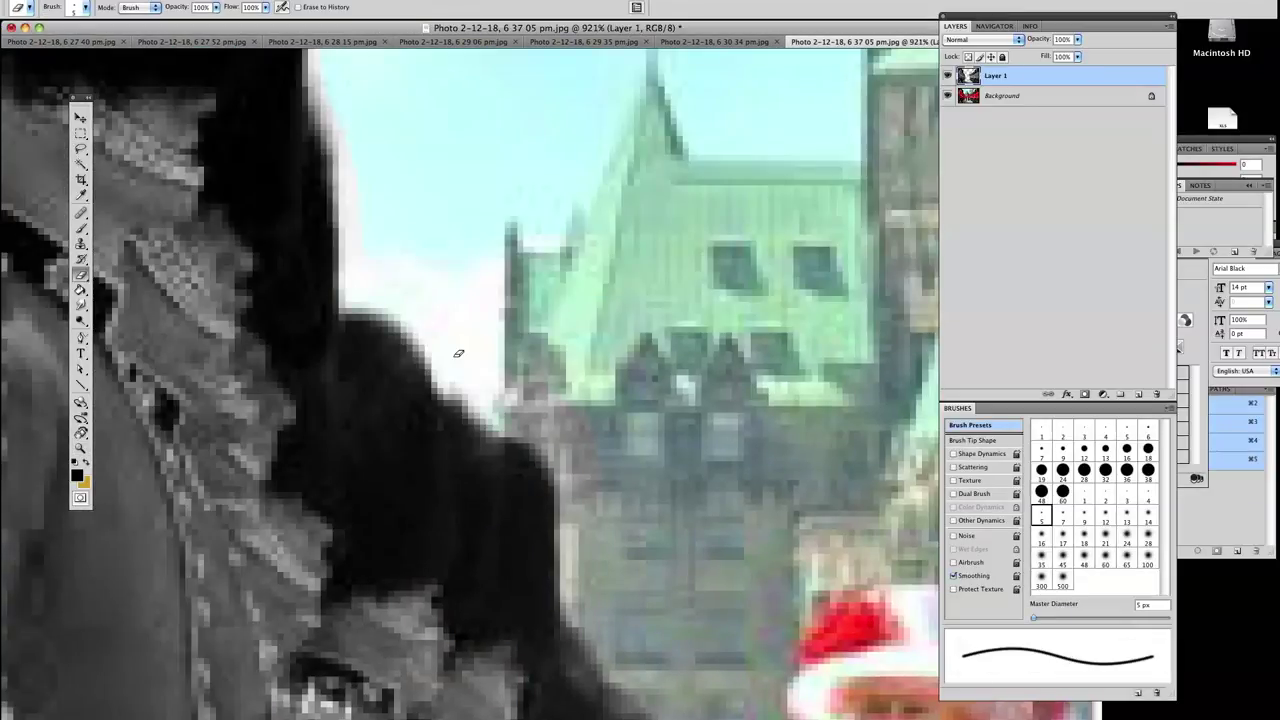
pyautogui.scroll(5, 408, 277)
pyautogui.scroll(3, 408, 277)
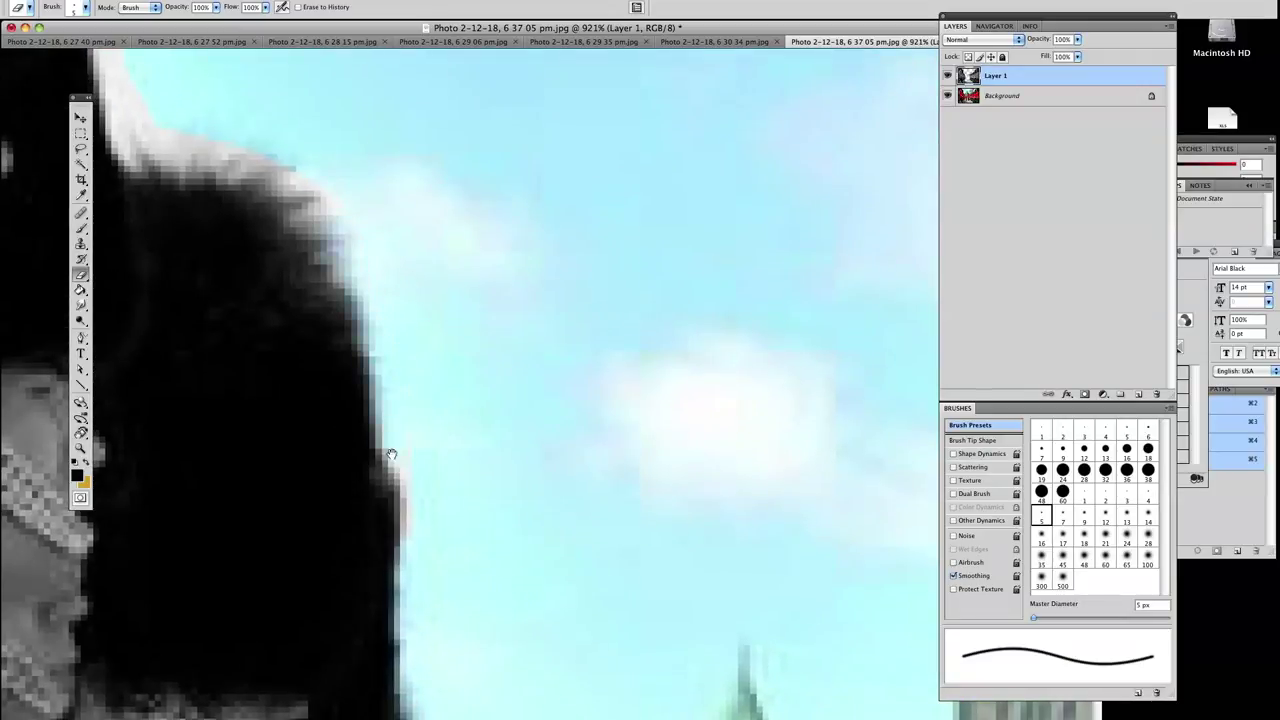
pyautogui.scroll(-4, 430, 230)
pyautogui.hscroll(-5, 430, 230)
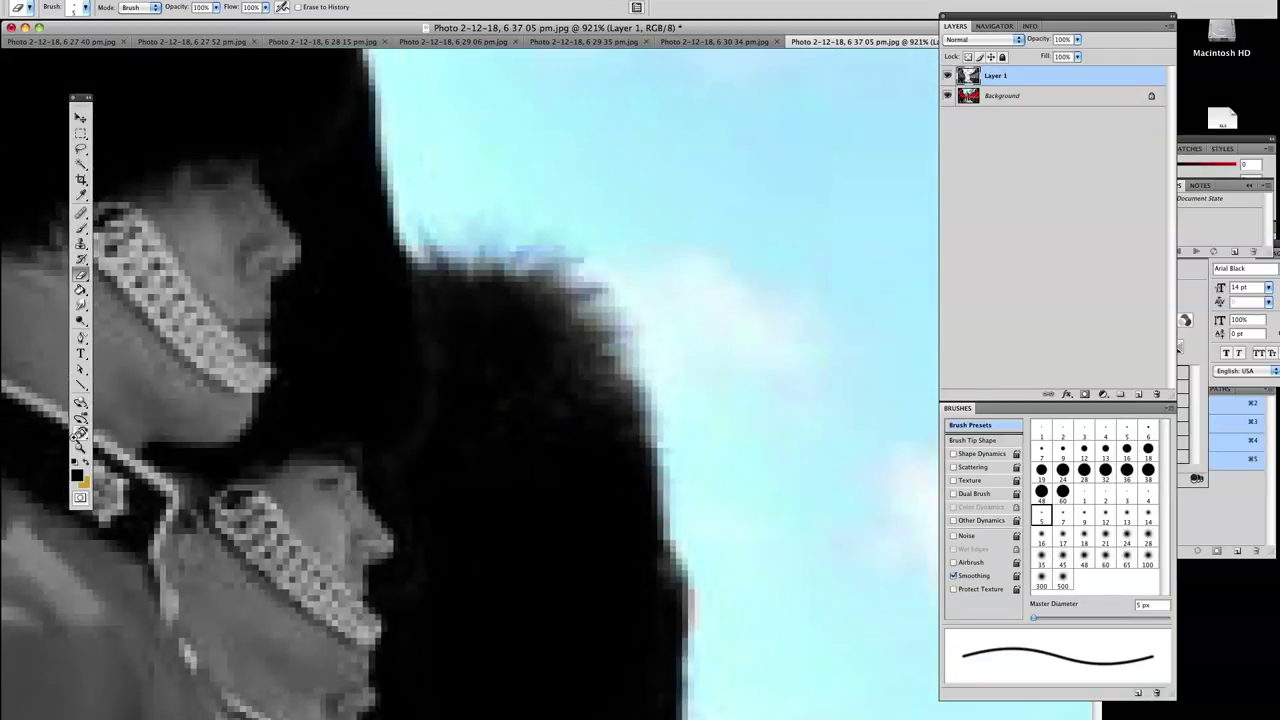
# Step: Inspect a hat against the building up close, then fit the whole guards photo back in the window
pyautogui.press('z')
pyautogui.hotkey('ctrl', '0')
pyautogui.click(436, 143)
pyautogui.press('b')
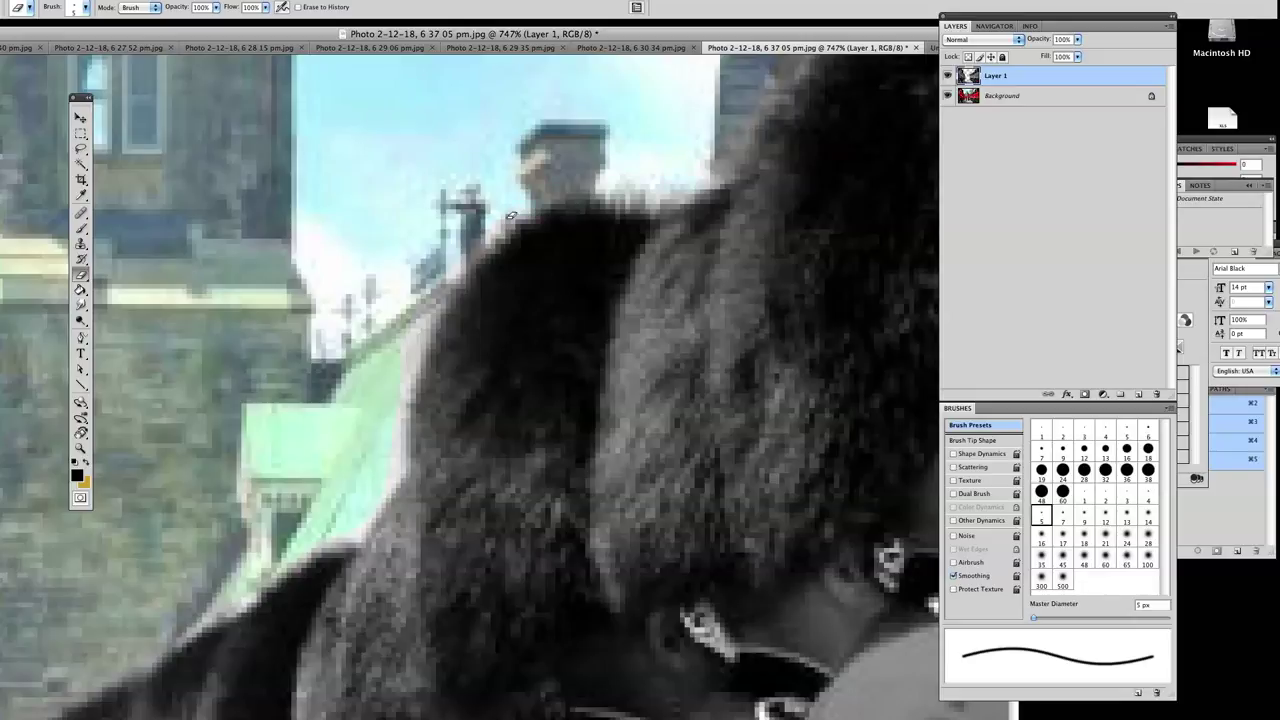
pyautogui.press('z')
pyautogui.hotkey('ctrl', '0')
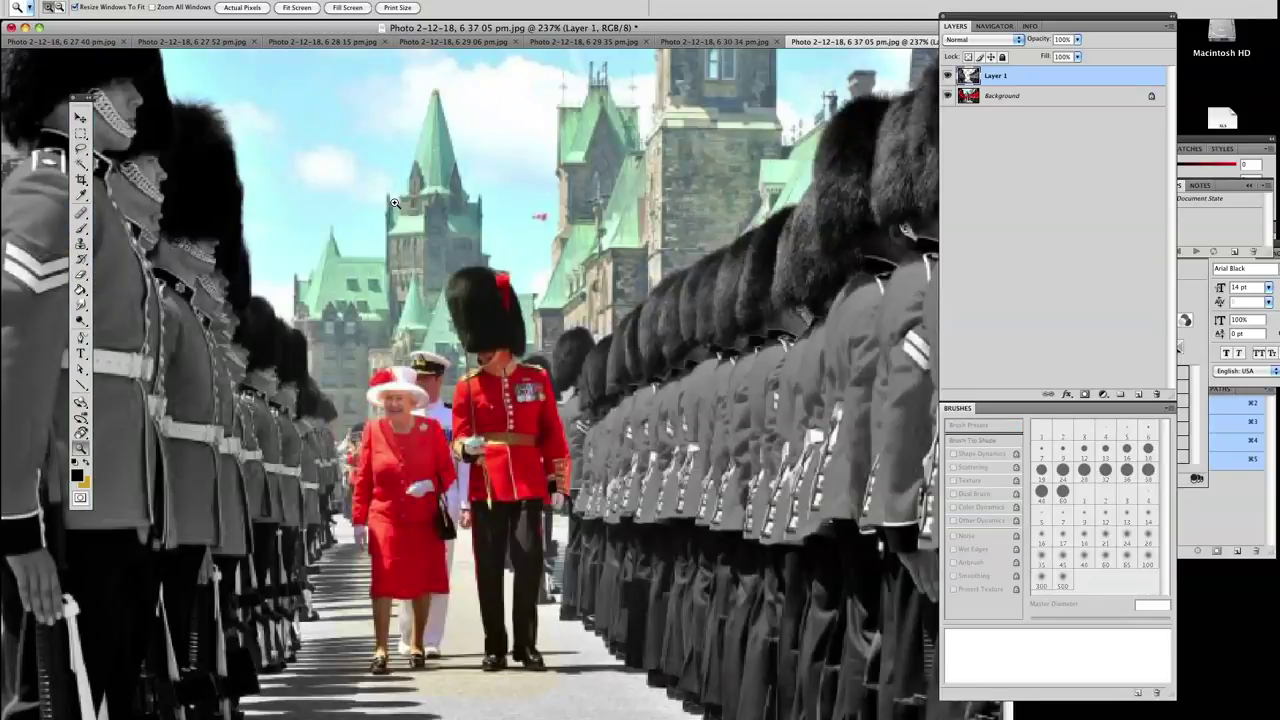